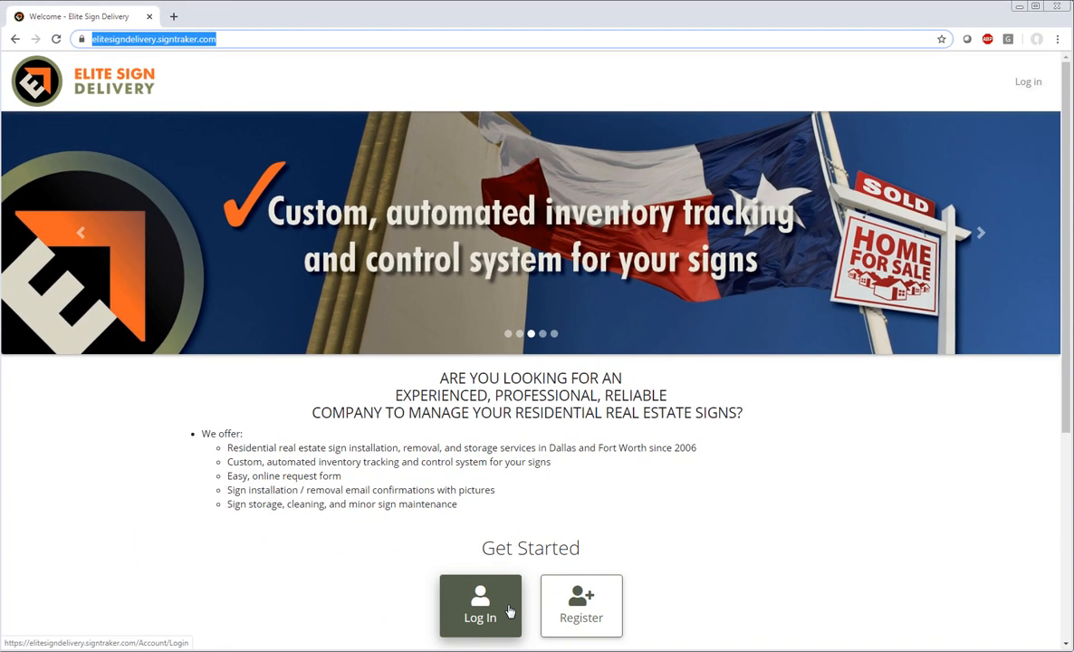
- Log in to the Elite Sign Delivery account with the prefilled credentials
left_click(509, 613)
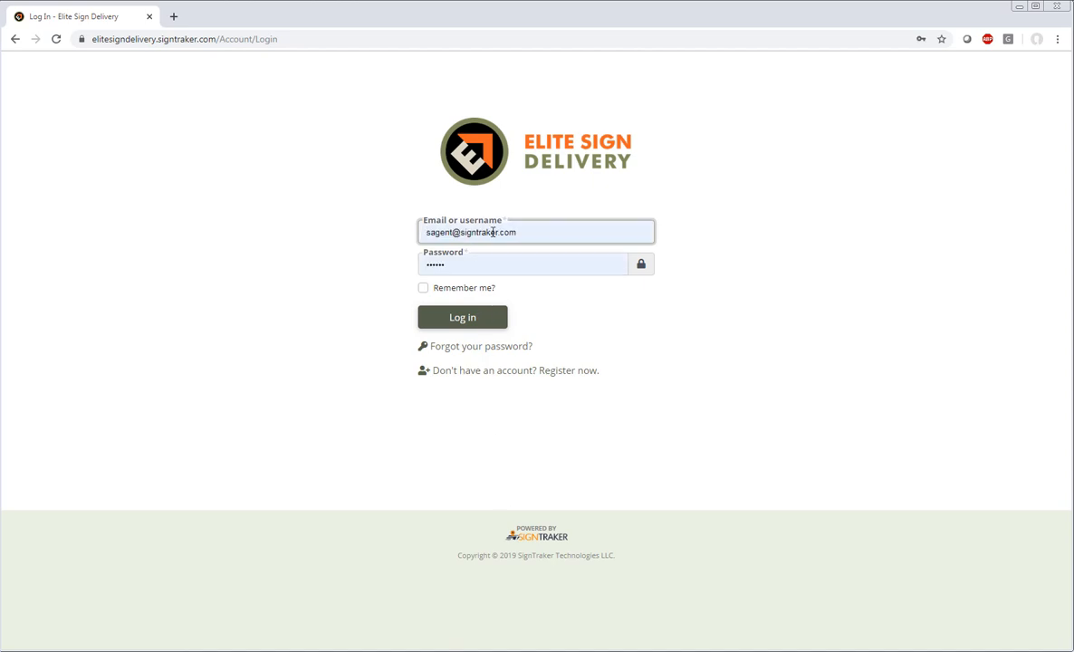
left_click(477, 316)
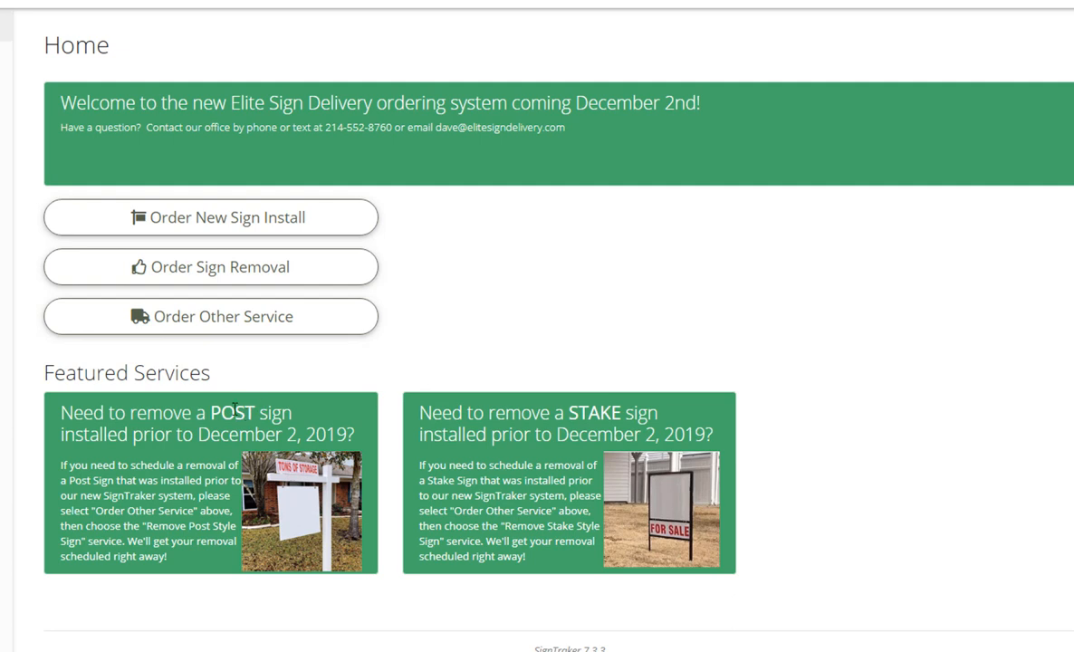
- Review the post and stake sign removal notices, and try the Remove Post Sign and Remove Stake Sign options in an address-based service order
left_click_drag(209, 414, 291, 414)
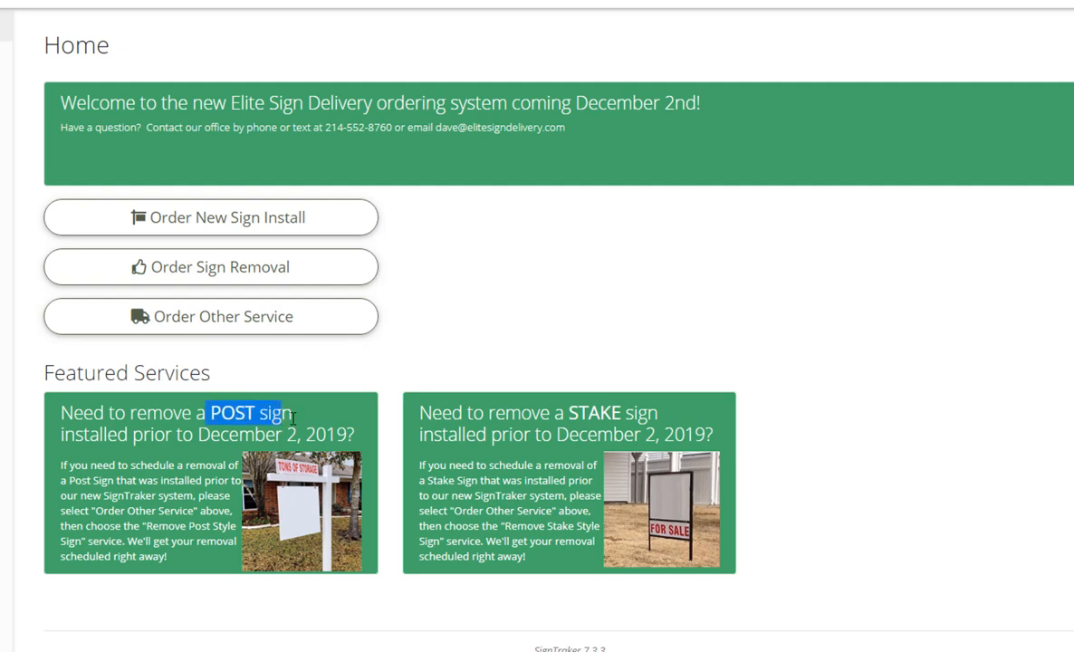
left_click_drag(569, 414, 657, 415)
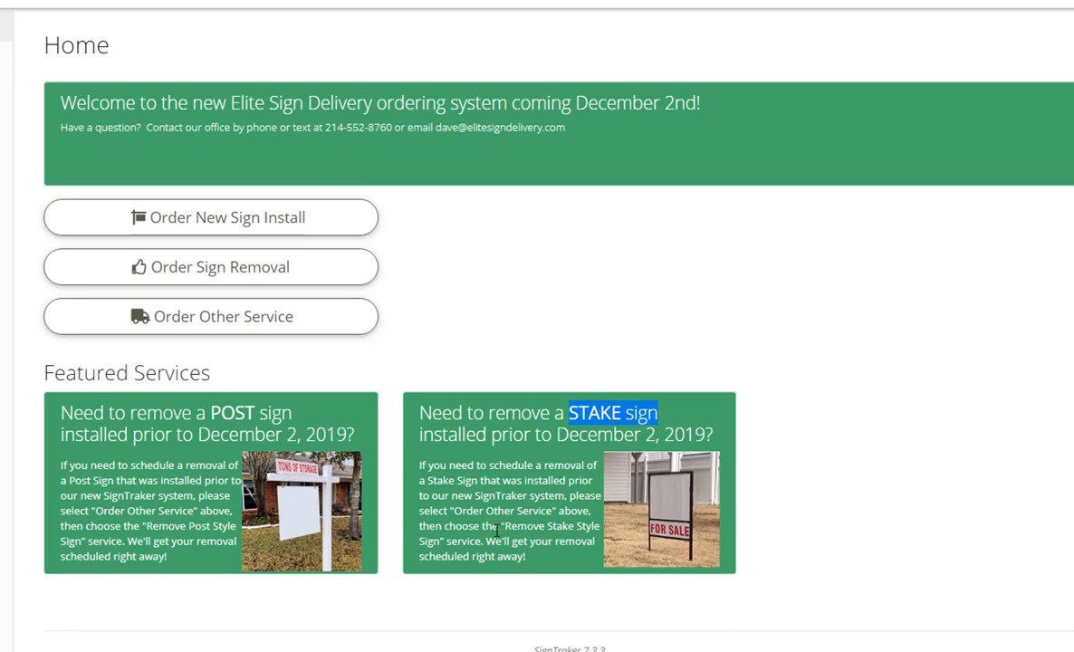
left_click(318, 324)
left_click(423, 160)
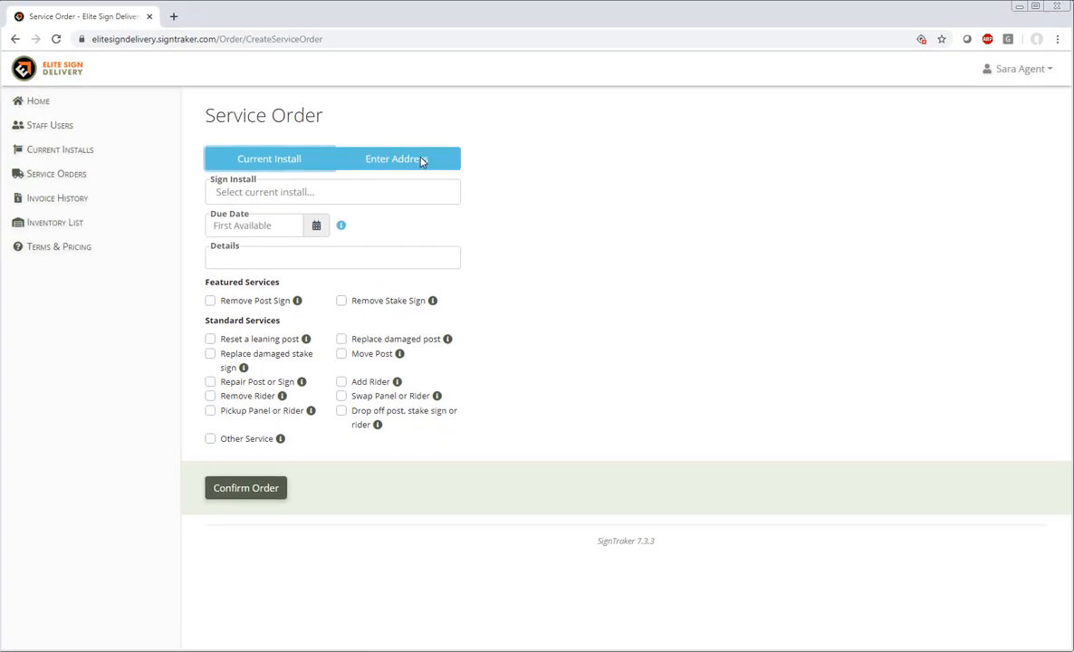
left_click(406, 186)
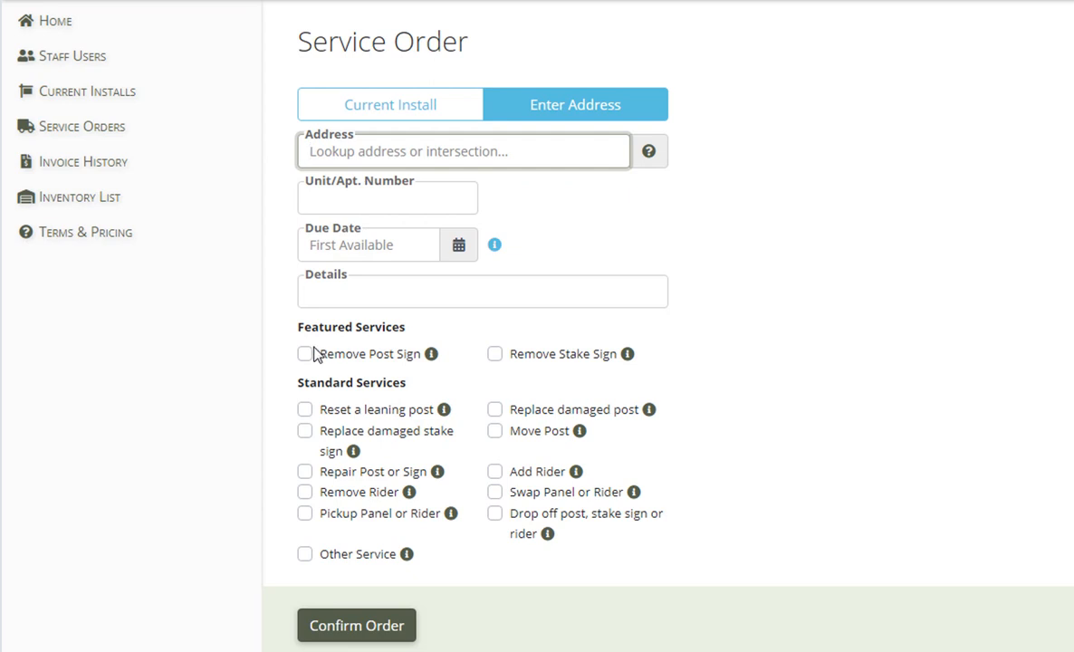
left_click(315, 353)
left_click(313, 357)
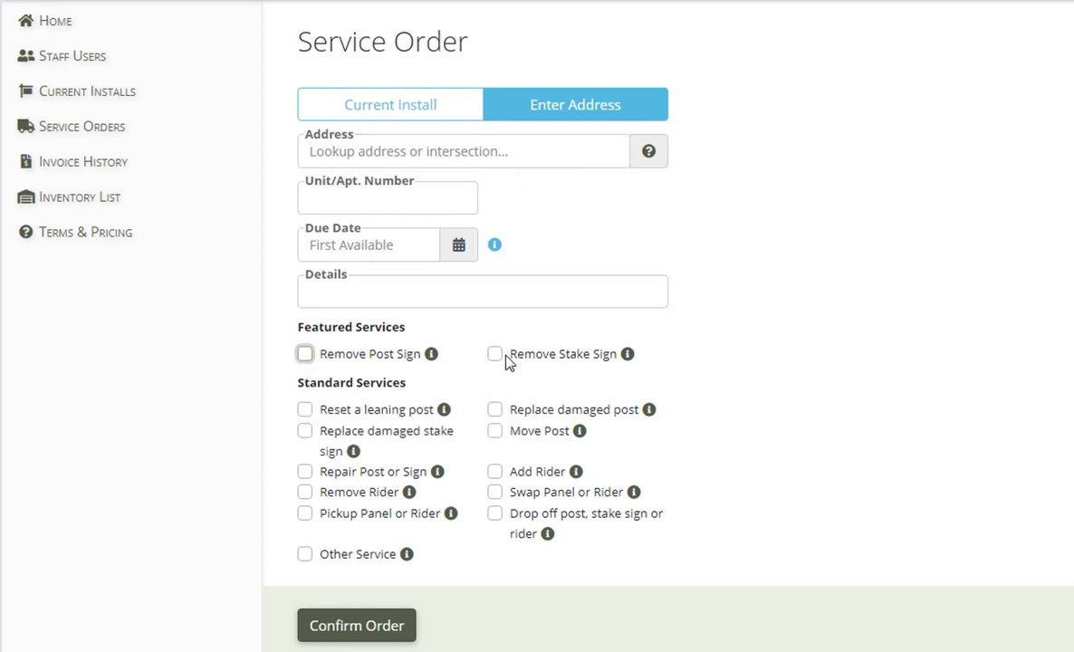
left_click(496, 355)
left_click(496, 355)
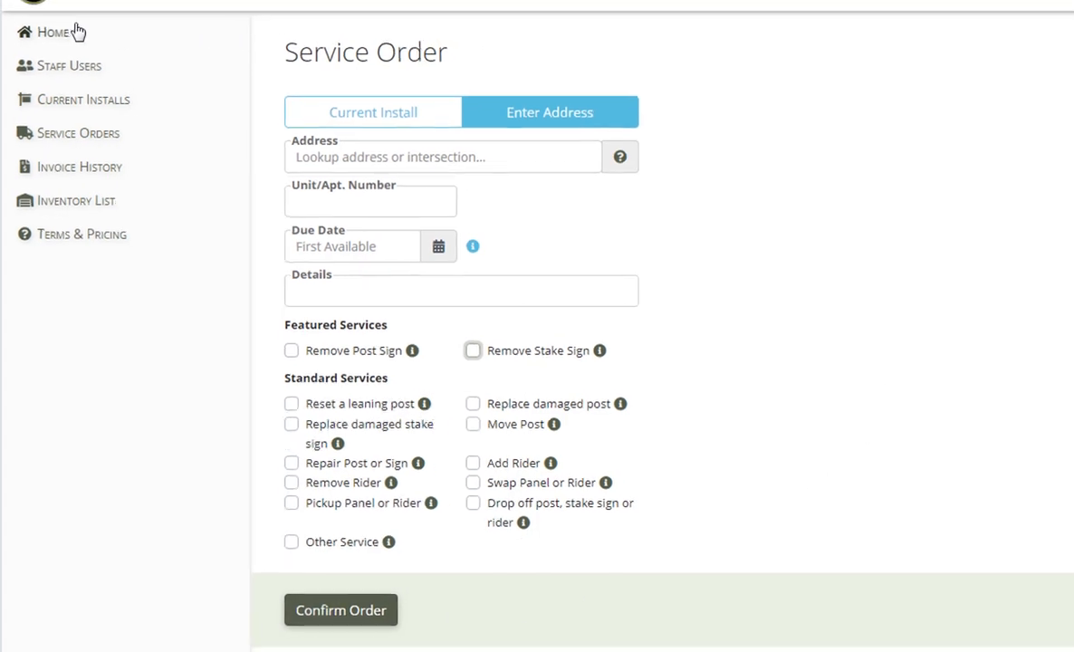
- Start a new sign install order and select the property's Dallas address from the address lookup
left_click(76, 32)
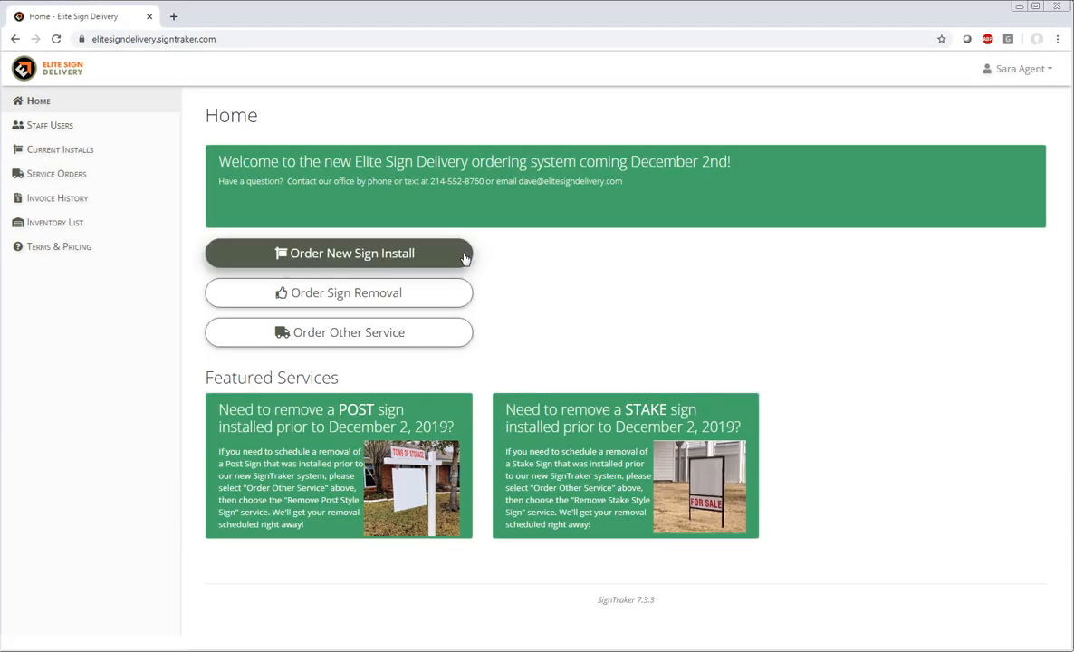
left_click(463, 258)
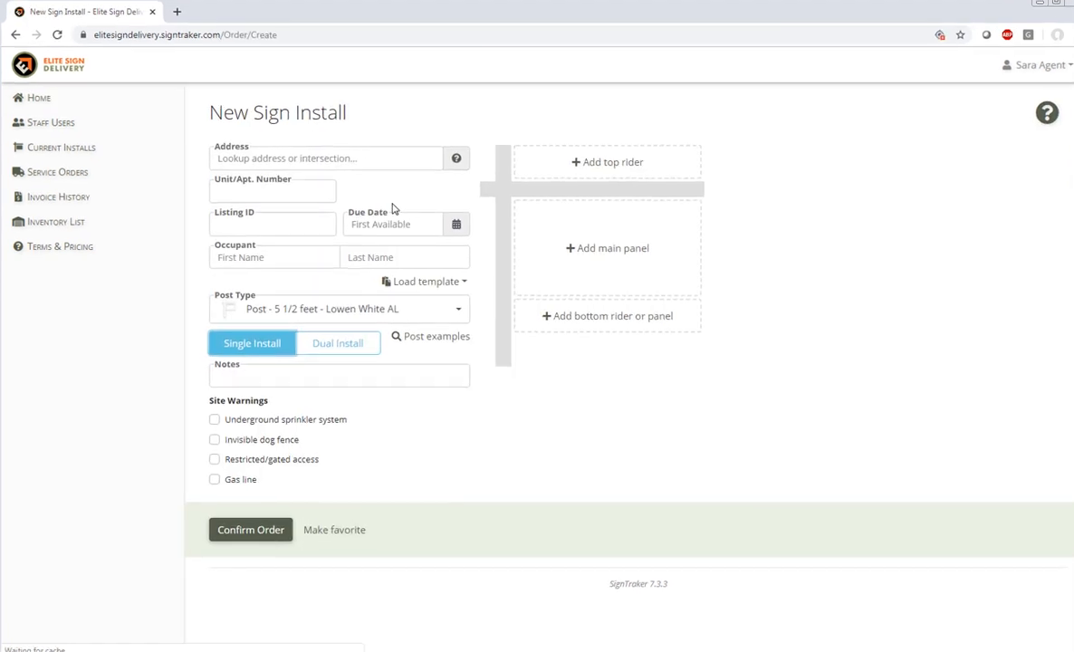
left_click(383, 157)
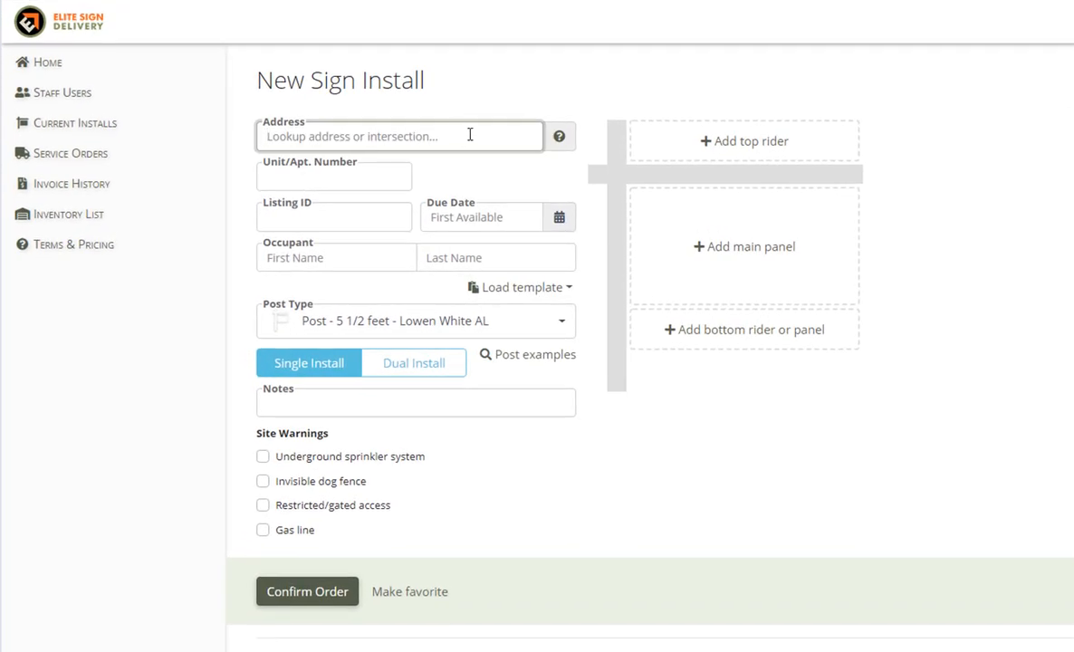
type("114")
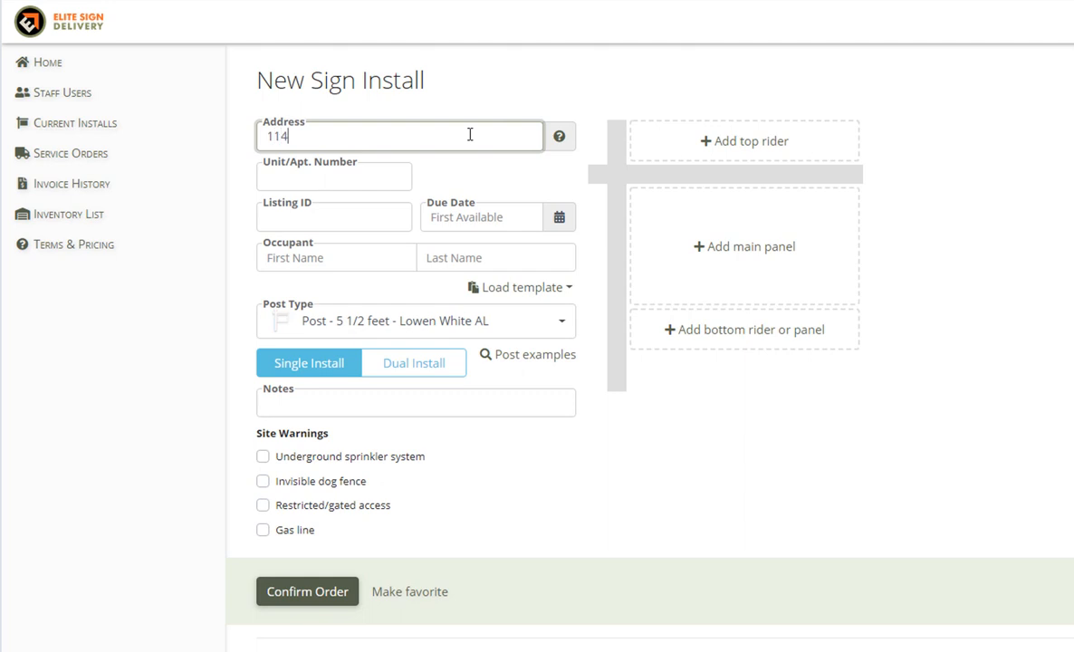
type("68 gri")
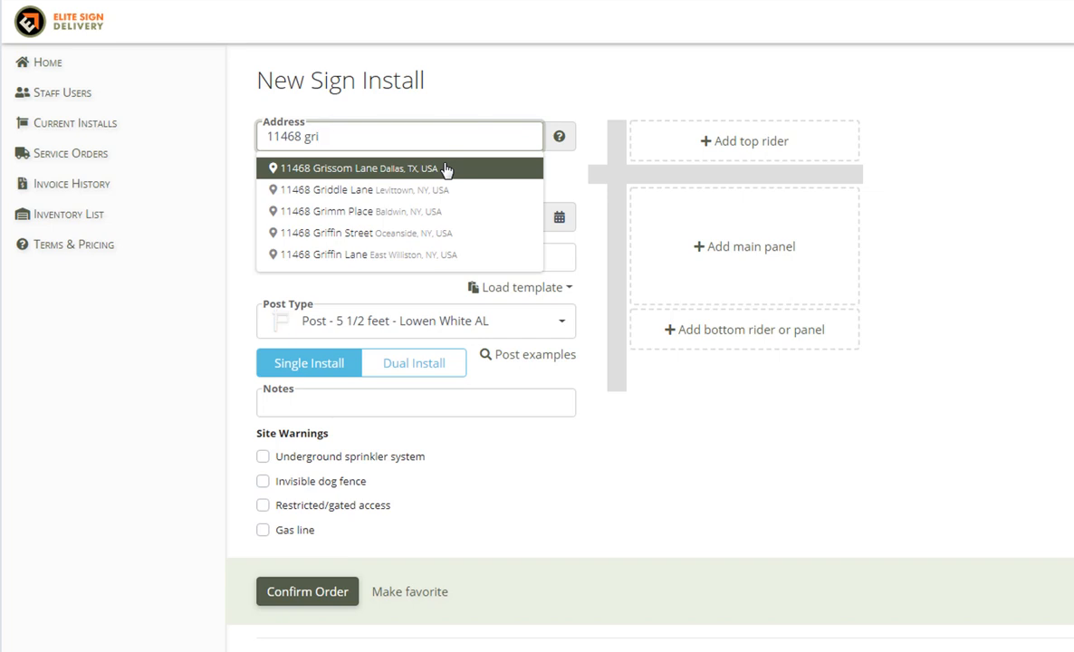
left_click(444, 168)
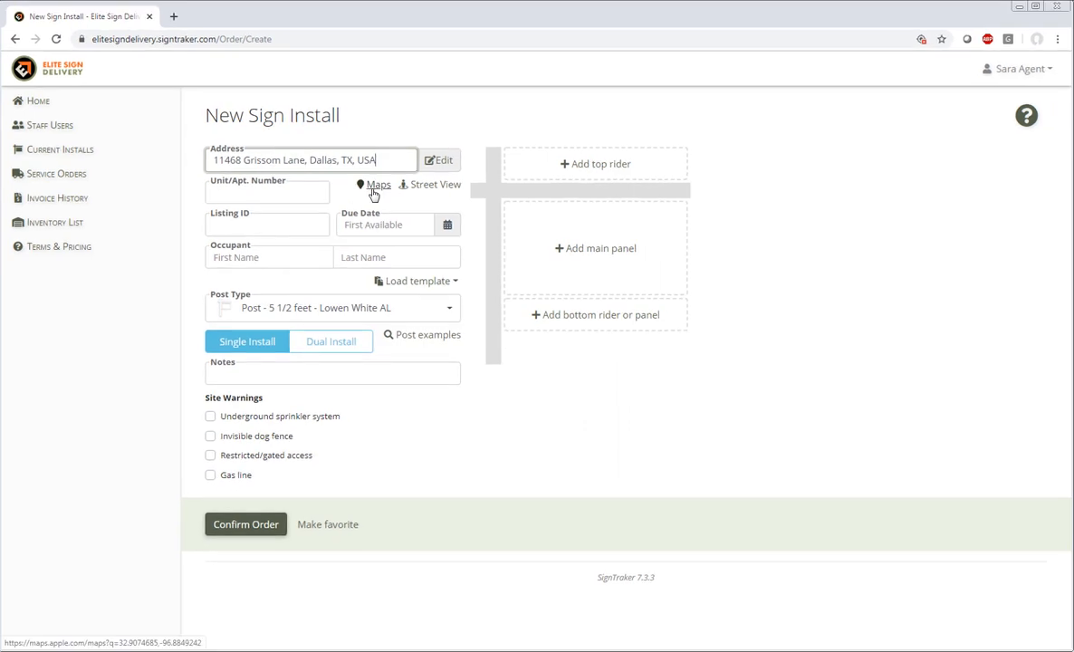
- Check the install address's location in Maps and return to the order form
left_click(374, 185)
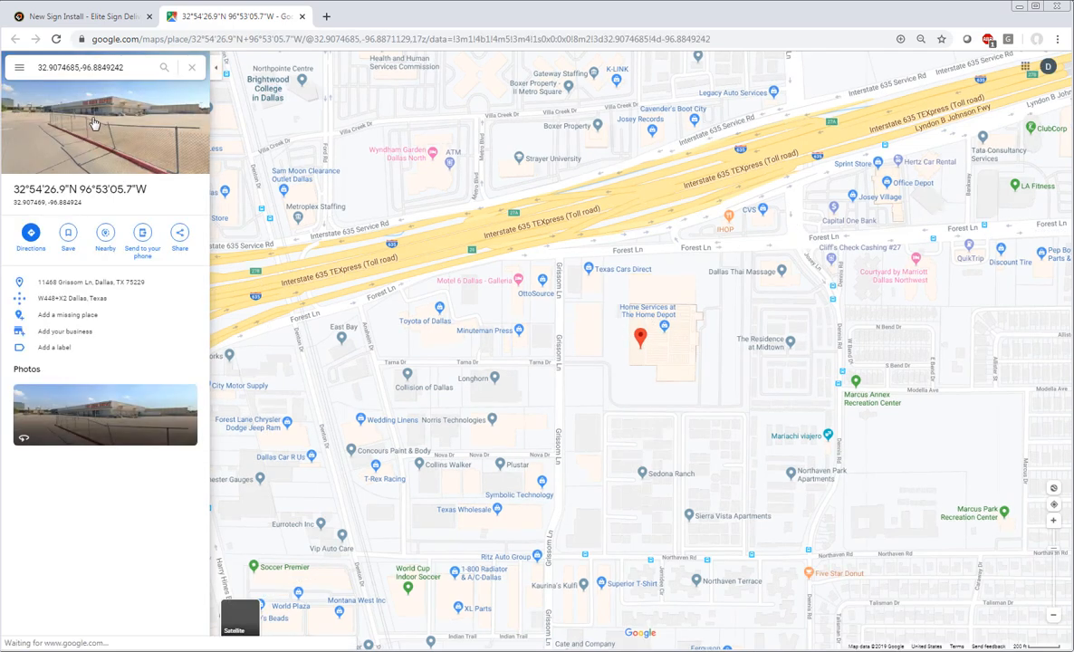
left_click(86, 17)
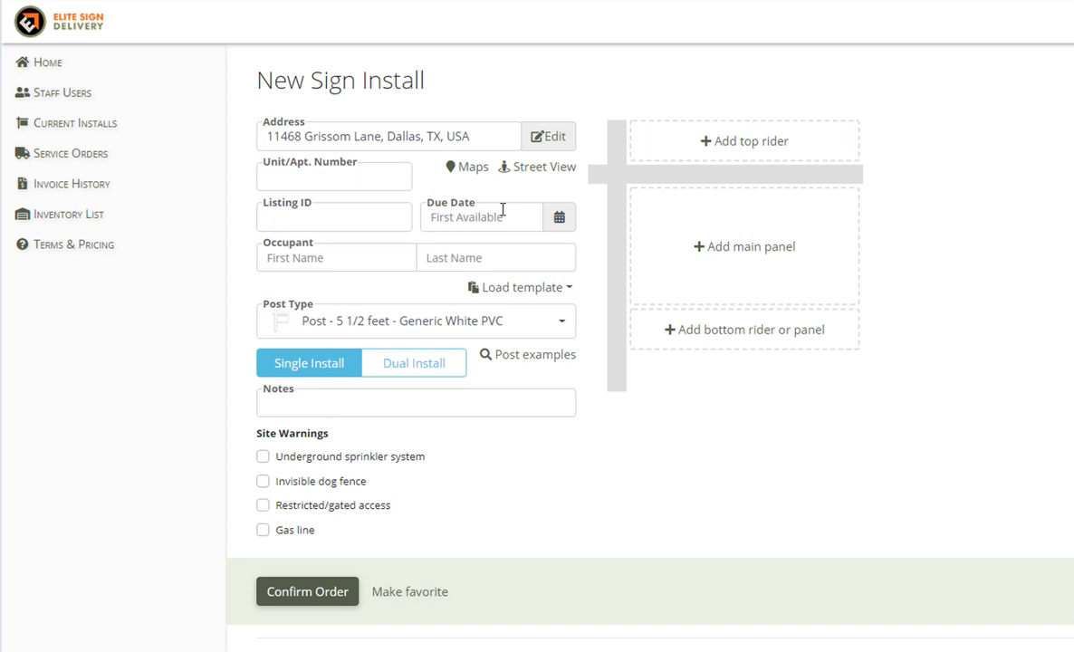
- Set the due date to 12/4/2019 and enter the occupant's first and last name
left_click(502, 209)
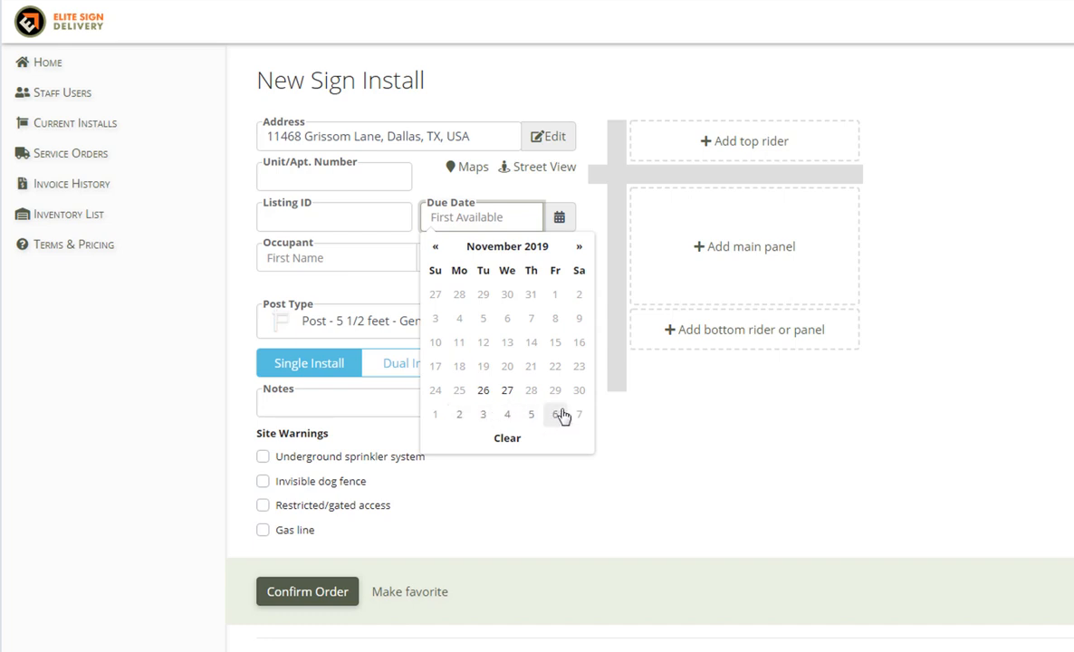
left_click(510, 415)
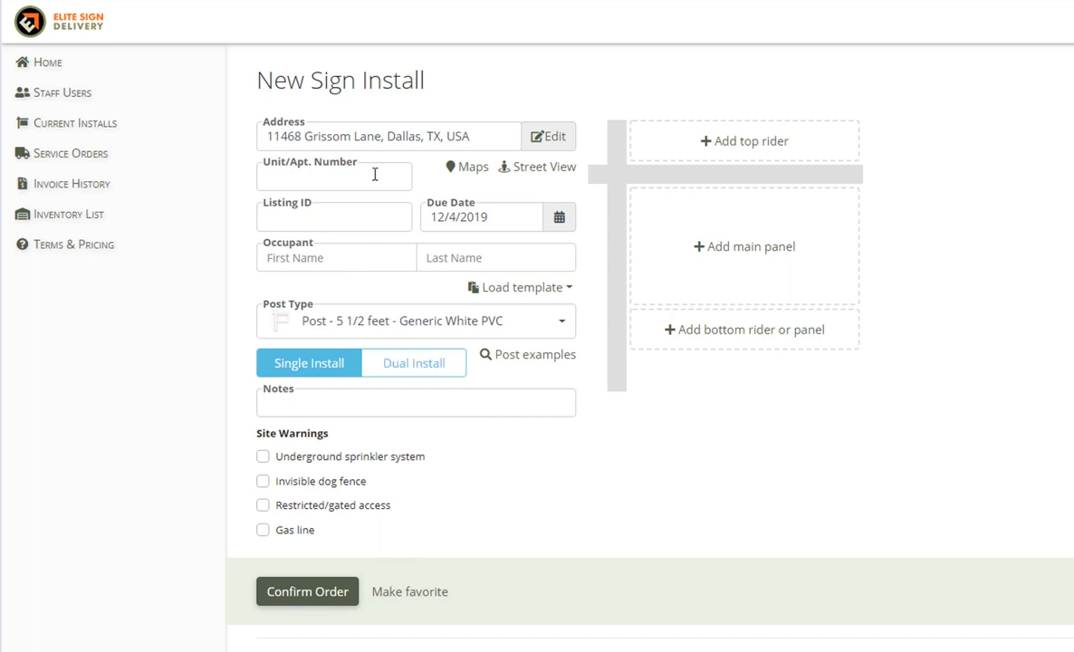
left_click(379, 221)
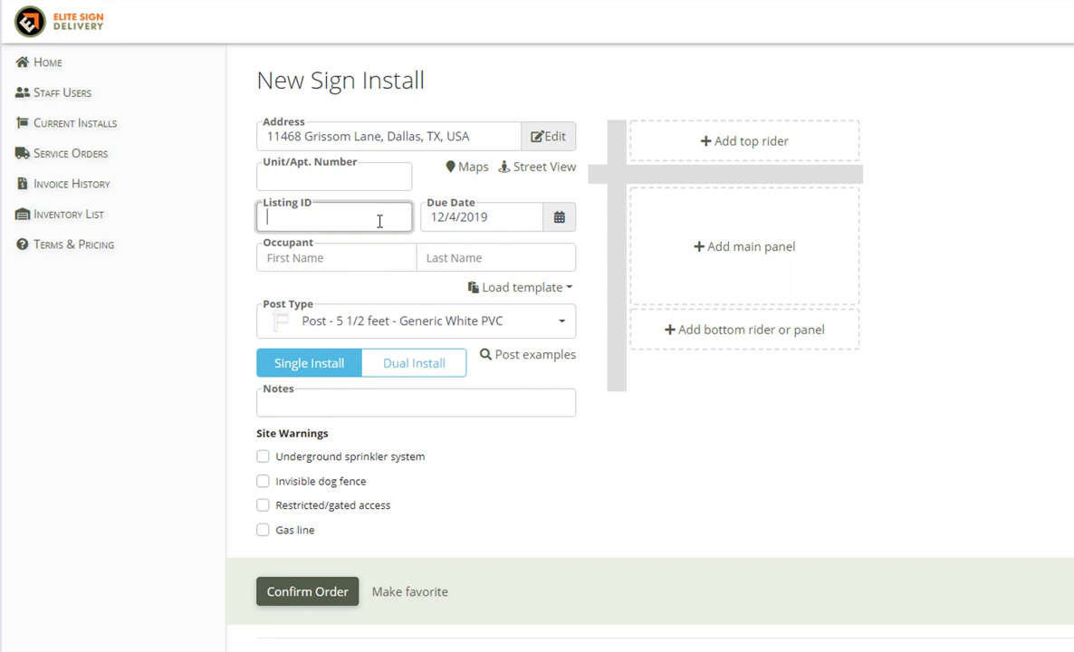
left_click(384, 257)
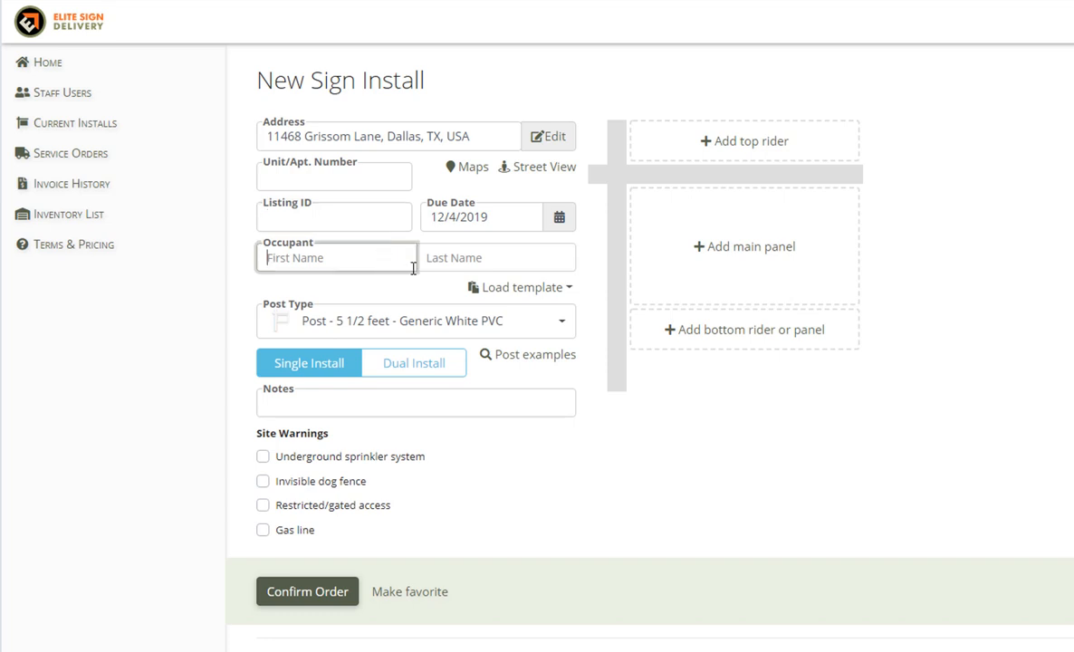
type("GAry")
key("BackSpace")
key("BackSpace")
key("BackSpace")
type("ary")
key("Tab")
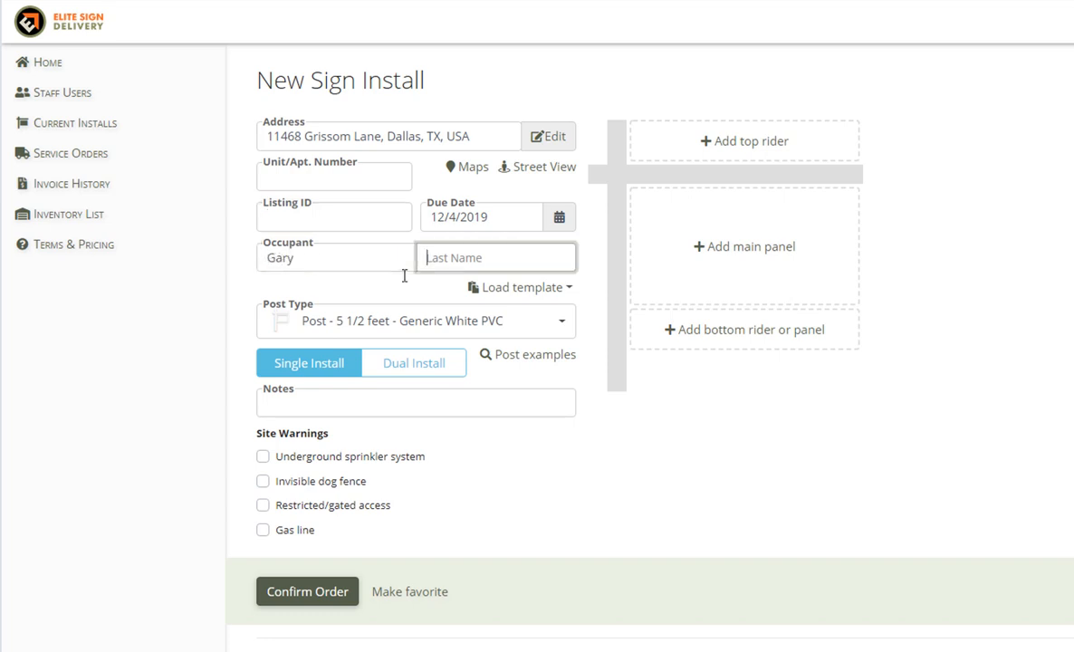
type("Nervous")
left_click(398, 283)
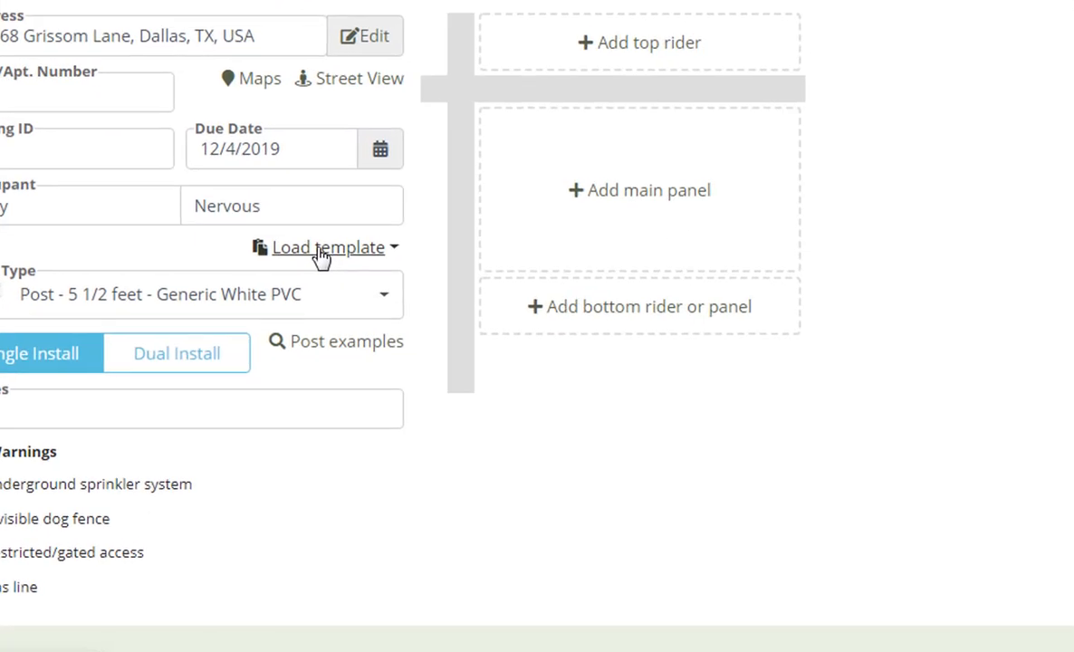
- Load the saved standard order template, and remove its FOR SALE top rider and agent contact main panel
left_click(331, 255)
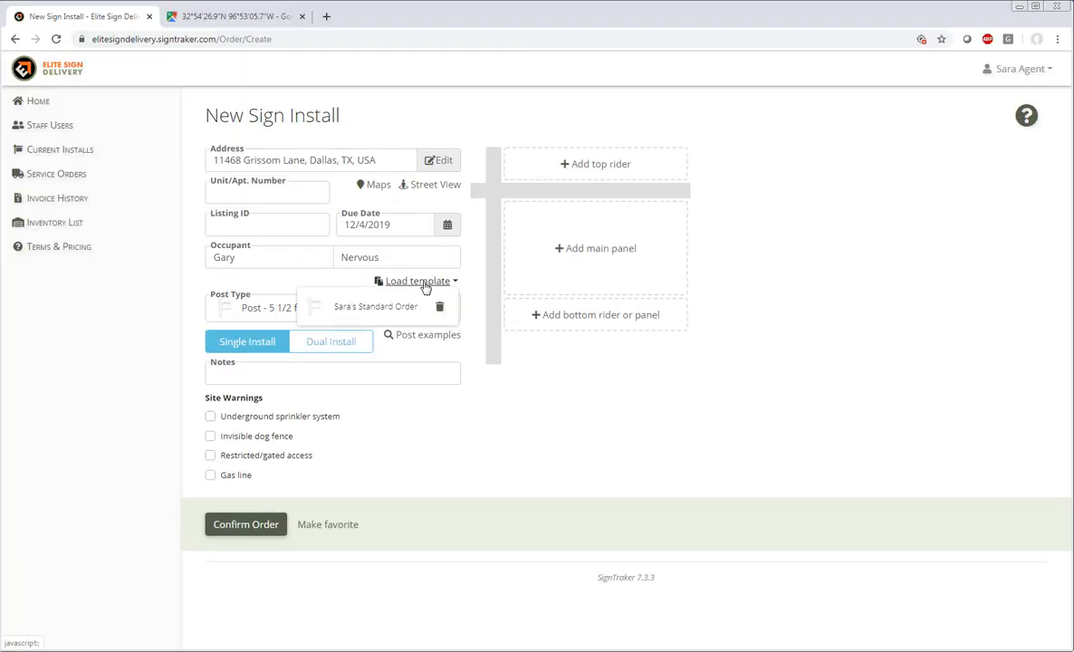
left_click(407, 309)
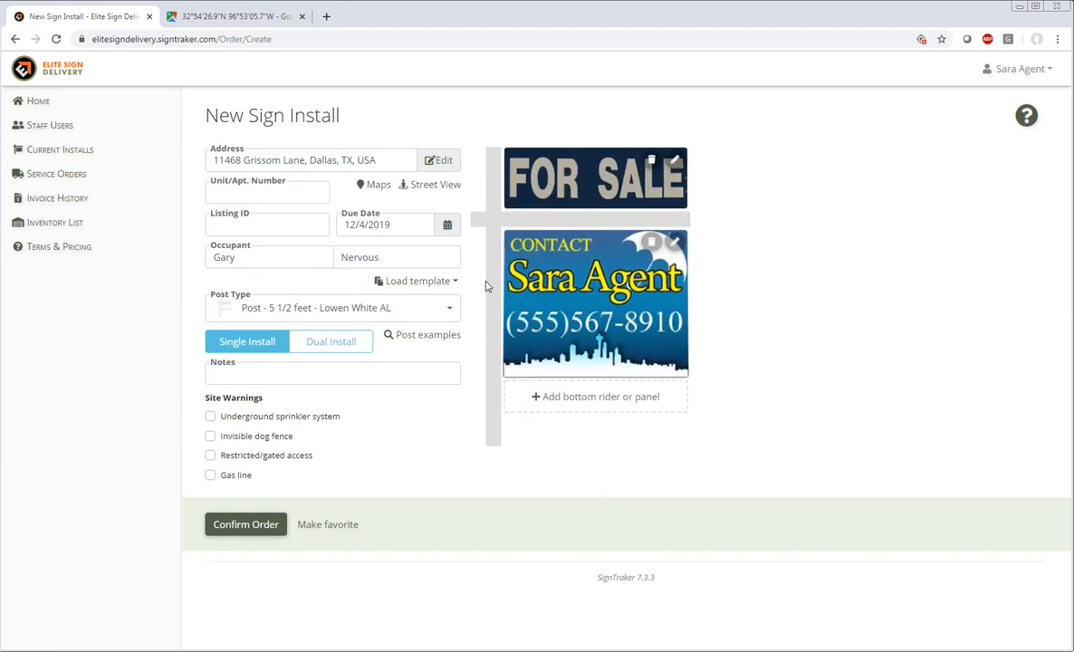
left_click(650, 158)
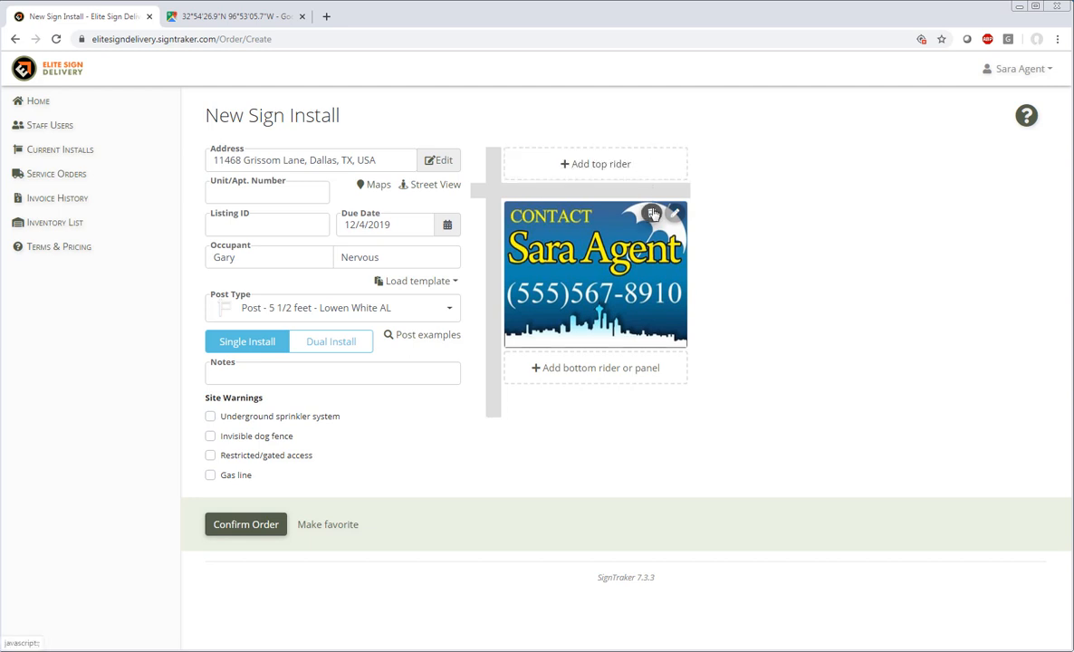
left_click(653, 213)
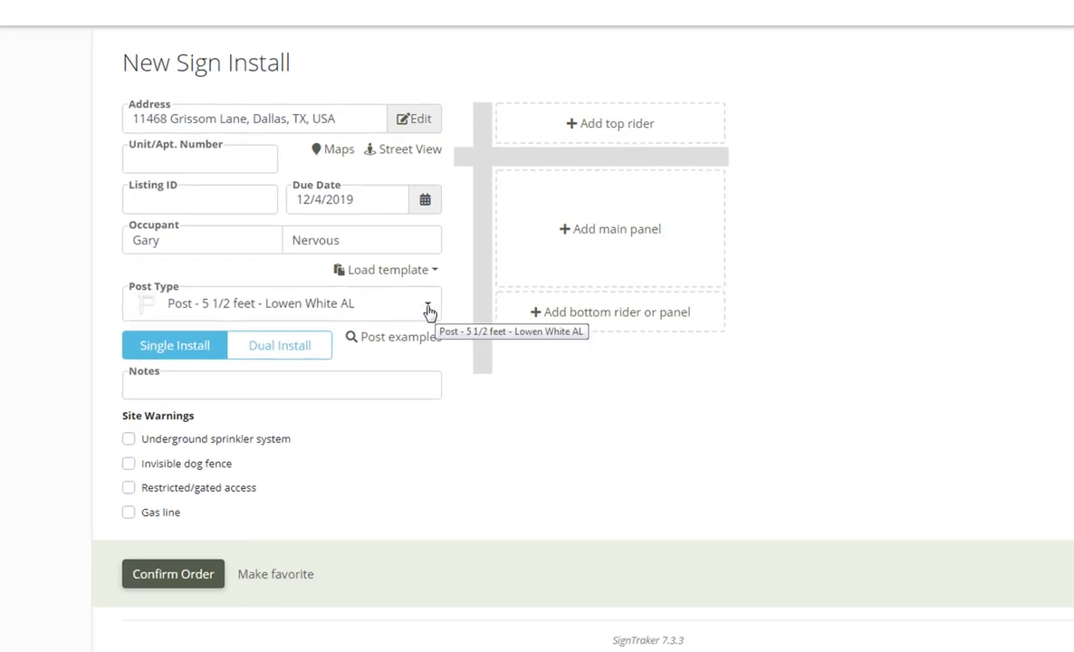
- Set the post type to "Post - 5 1/2 feet - Generic White PVC" and select that same post among the post examples
left_click(429, 312)
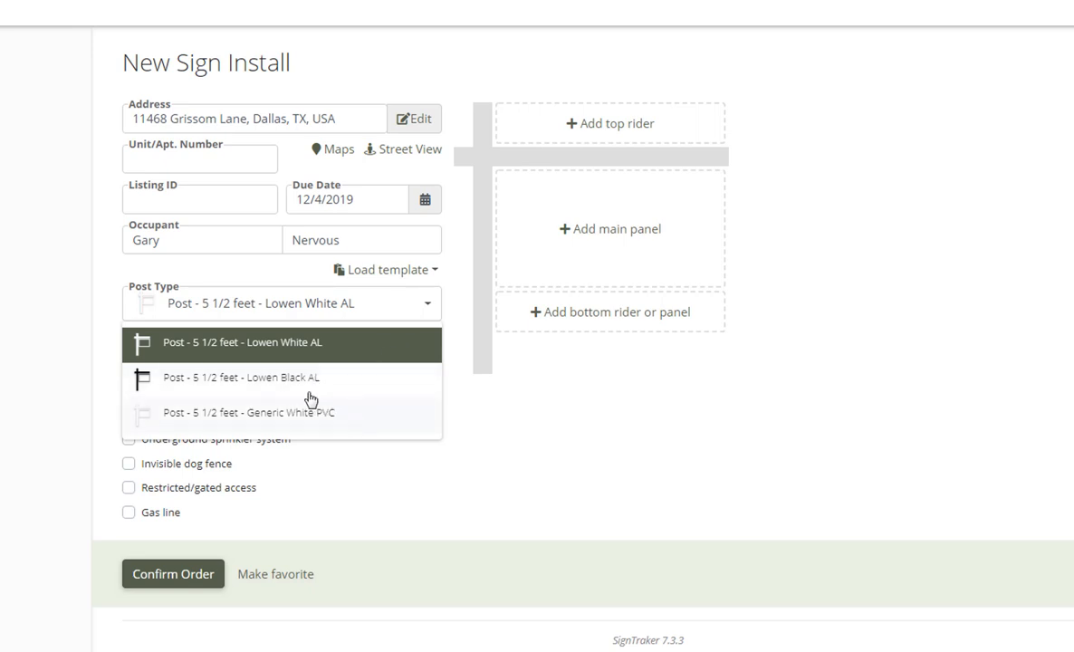
left_click(328, 415)
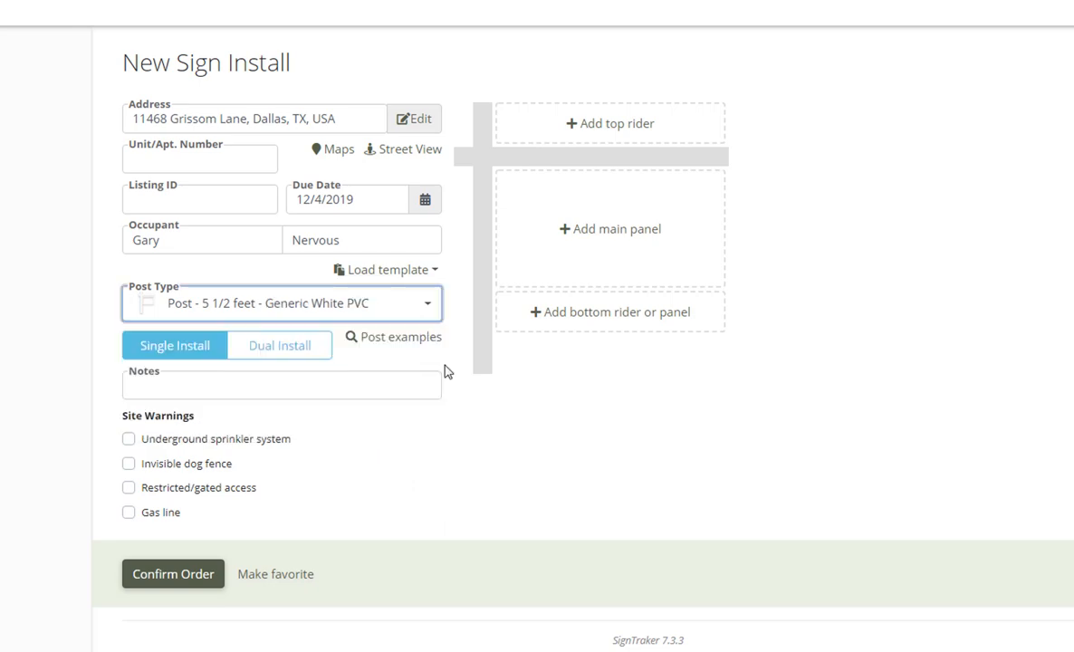
left_click(418, 340)
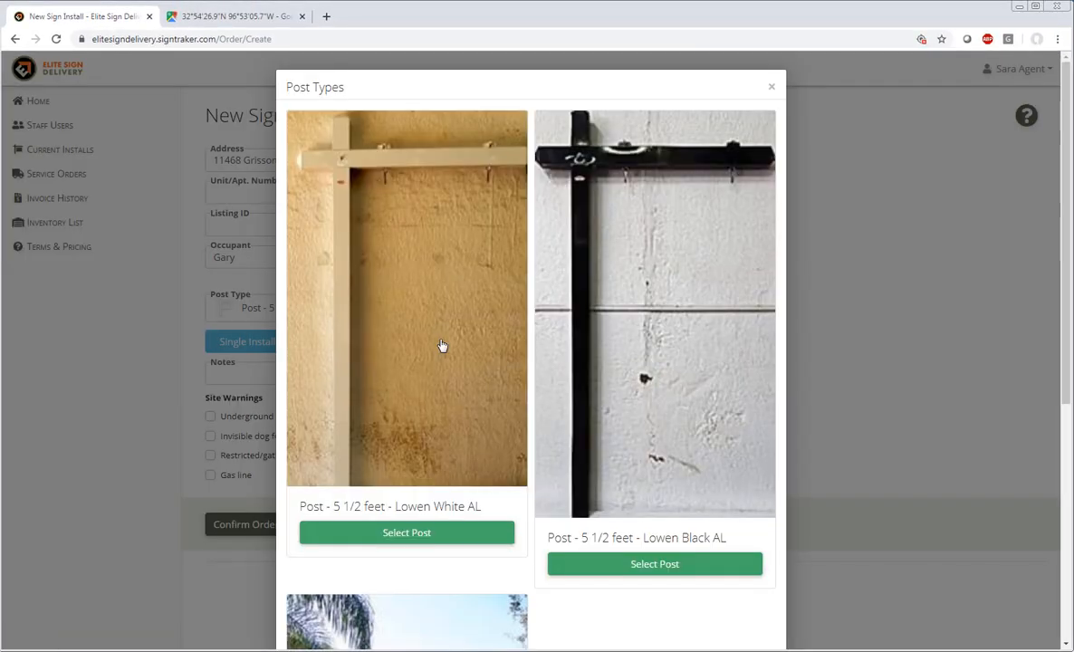
scroll(444, 349, "down", 5)
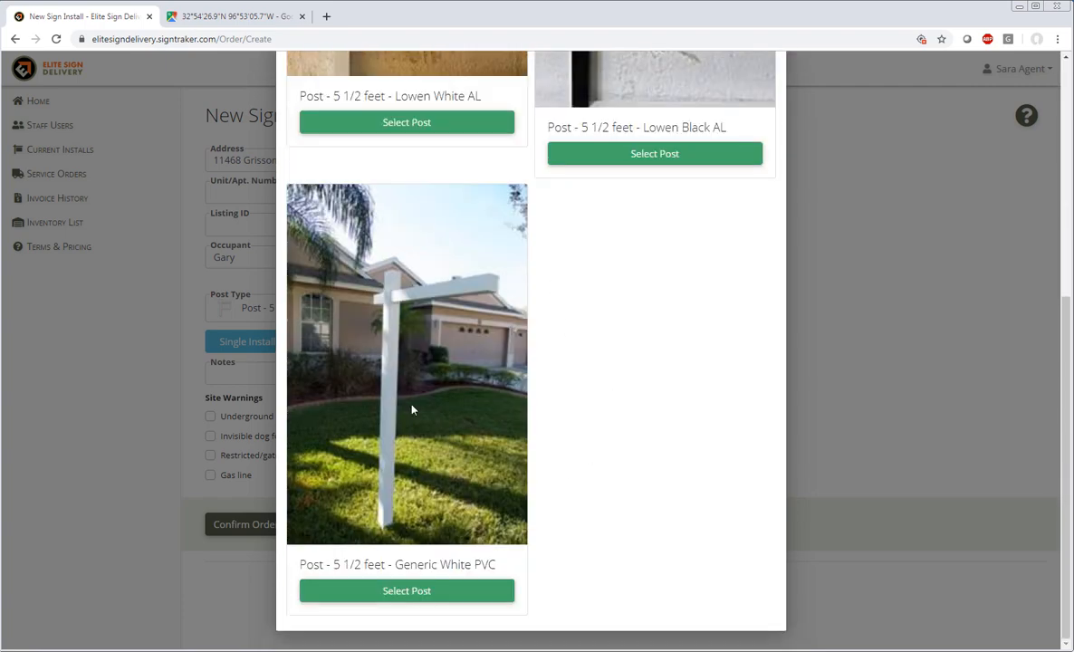
left_click(439, 589)
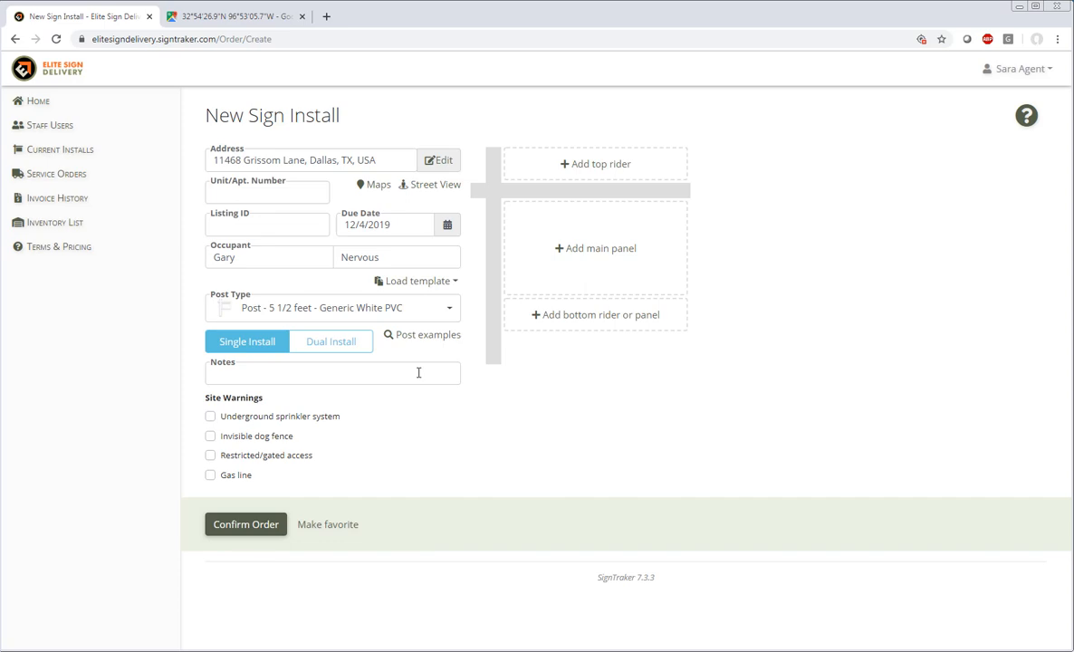
- Open the main panel choices for the sign and filter them to show everyone's panels
left_click(580, 259)
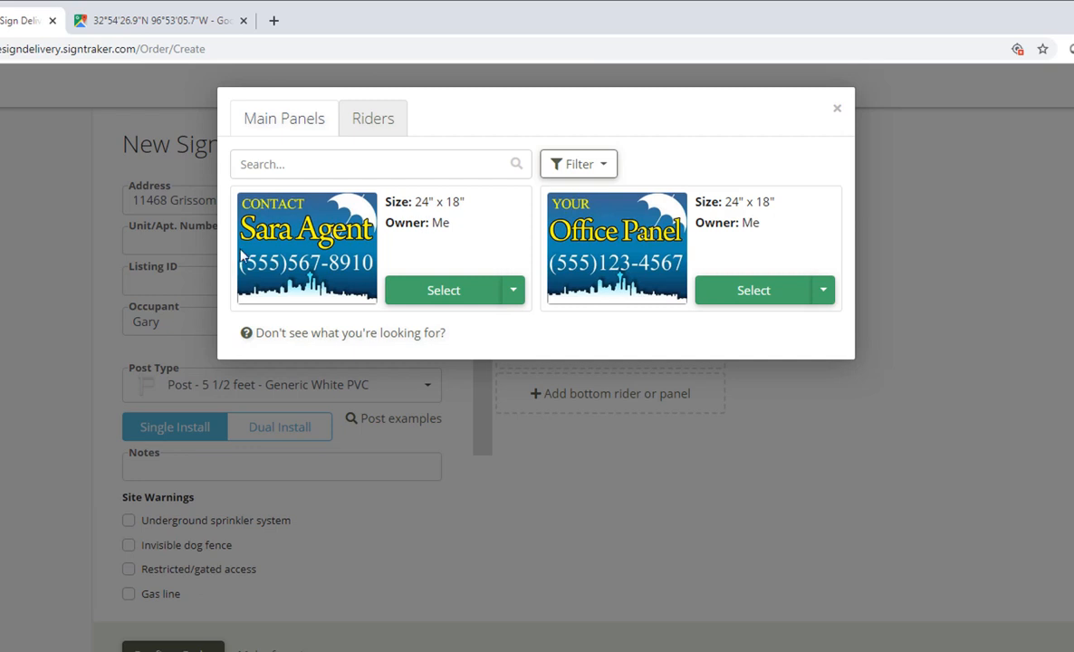
double_click(444, 221)
double_click(751, 222)
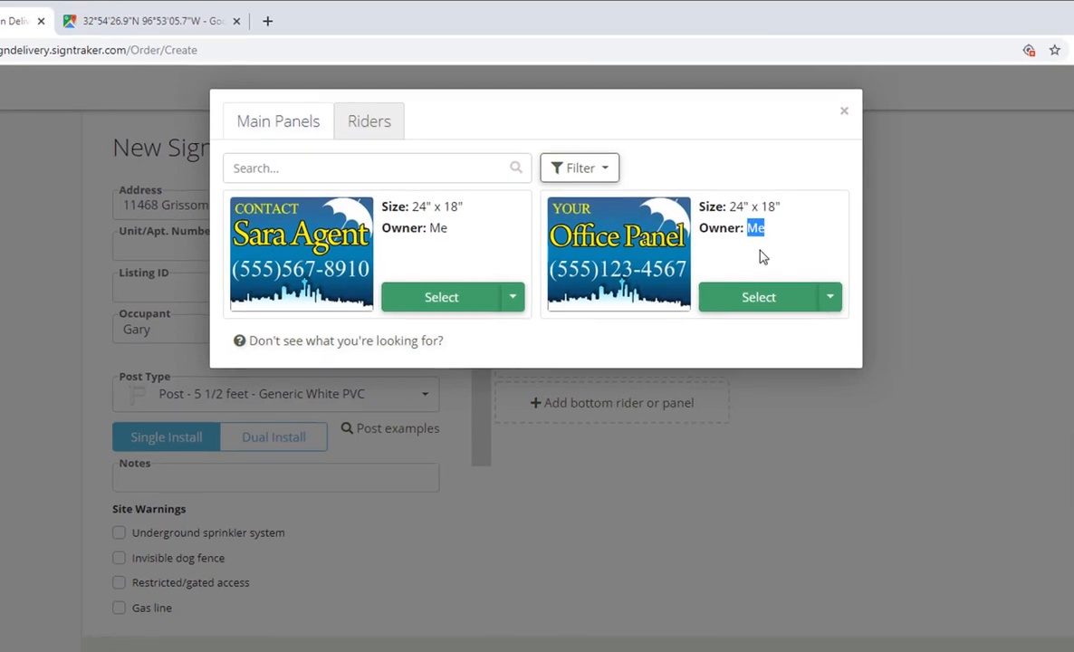
left_click(605, 174)
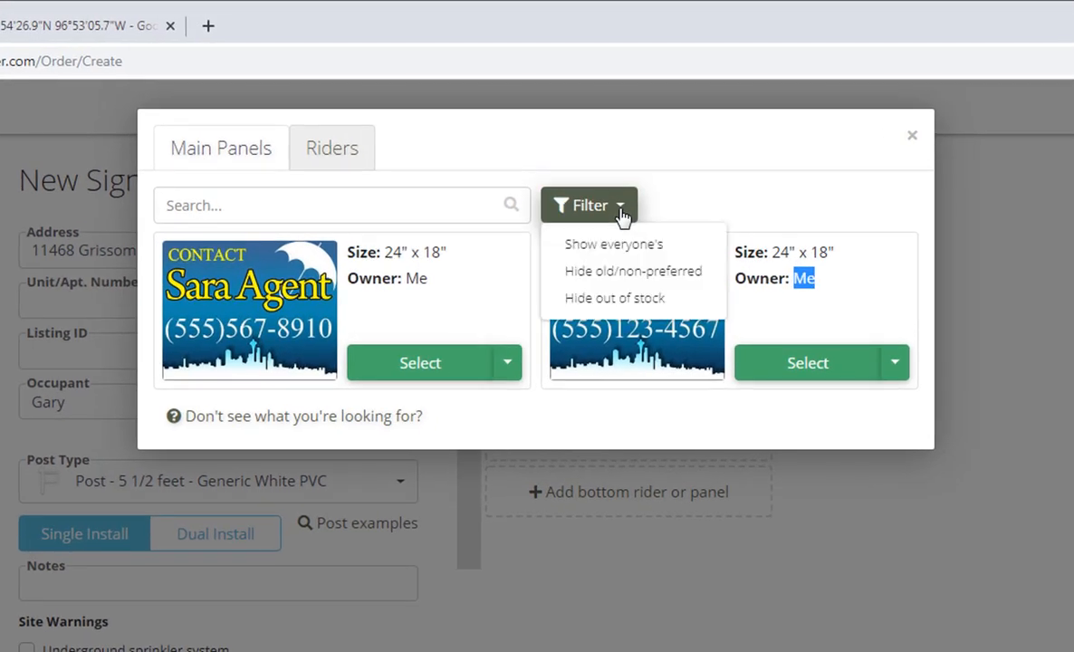
left_click(631, 251)
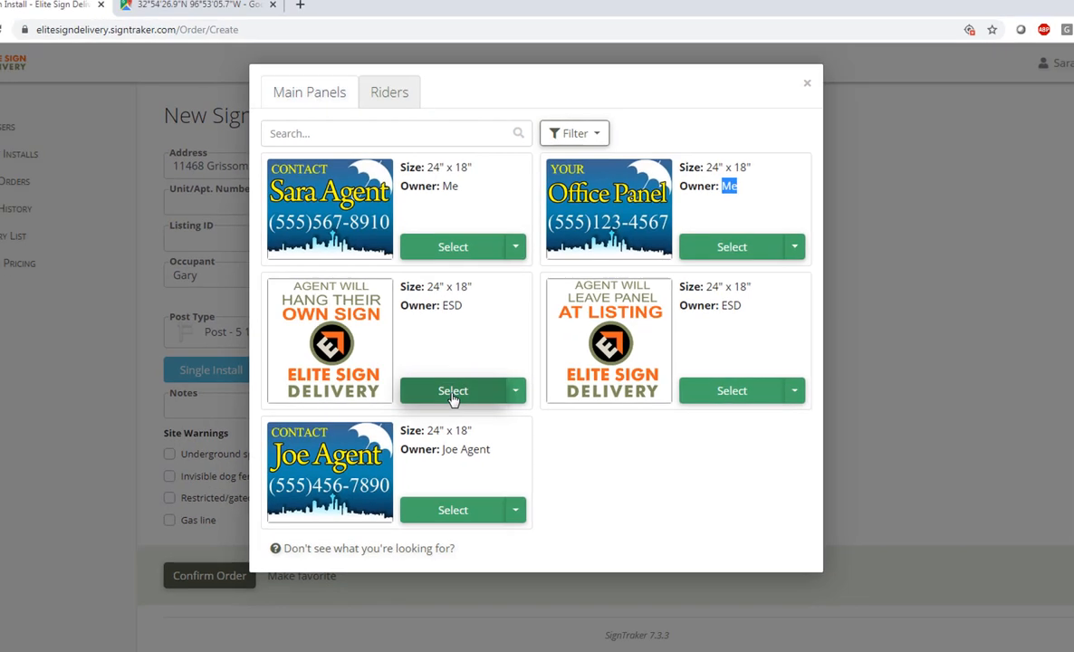
- Try the ESD "Agent will hang their own sign" main panel, remove it, and choose the agent's own contact panel instead
left_click(440, 418)
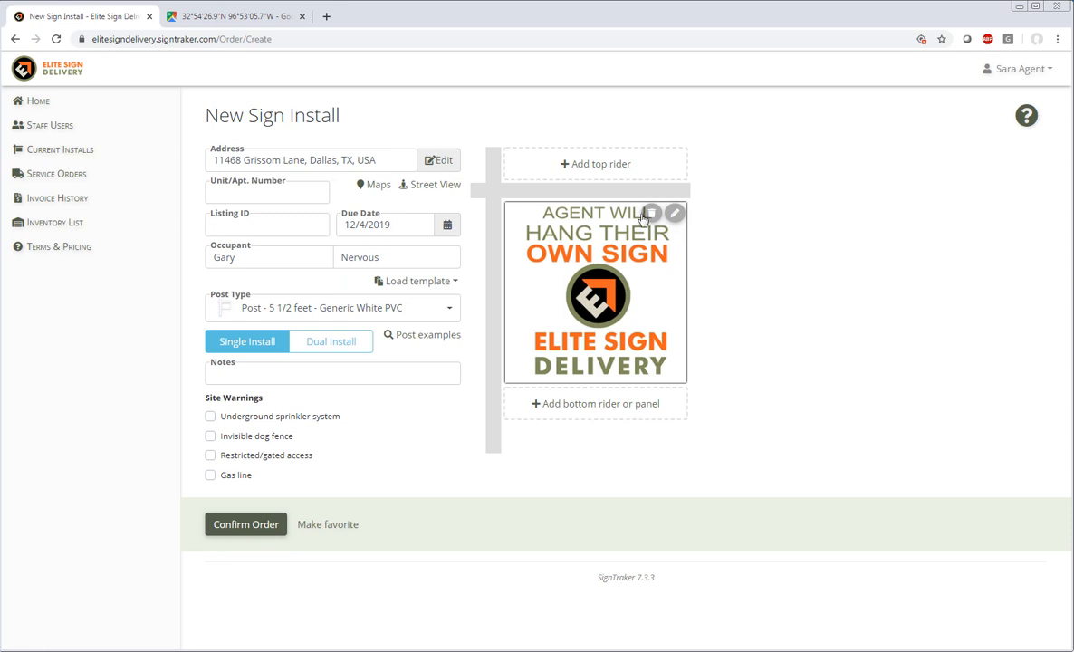
left_click(652, 214)
left_click(599, 249)
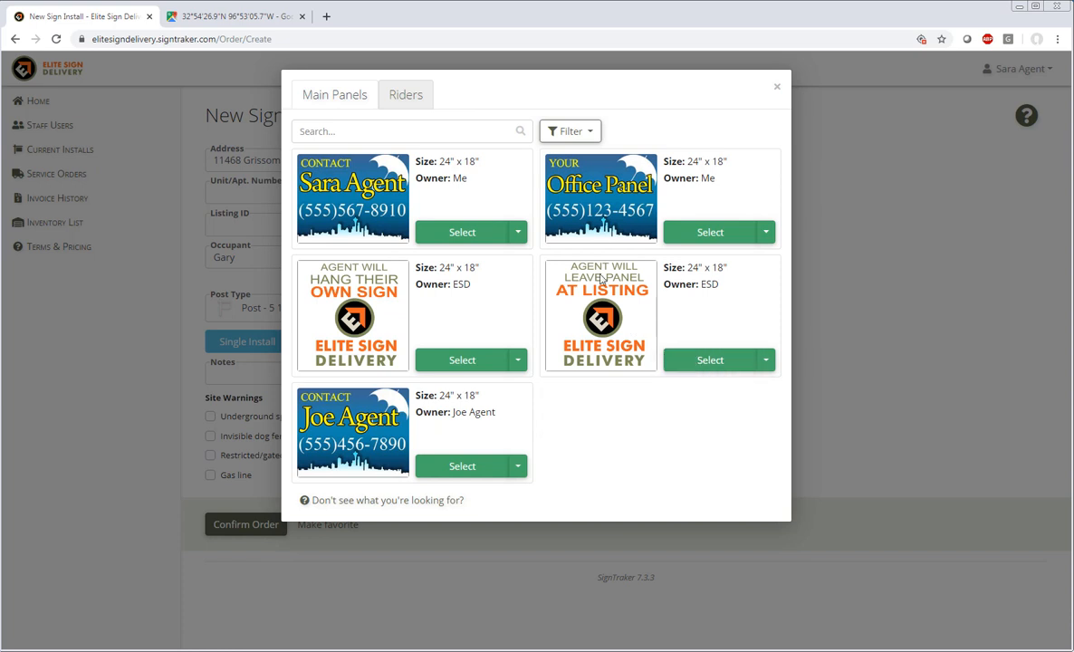
left_click(460, 233)
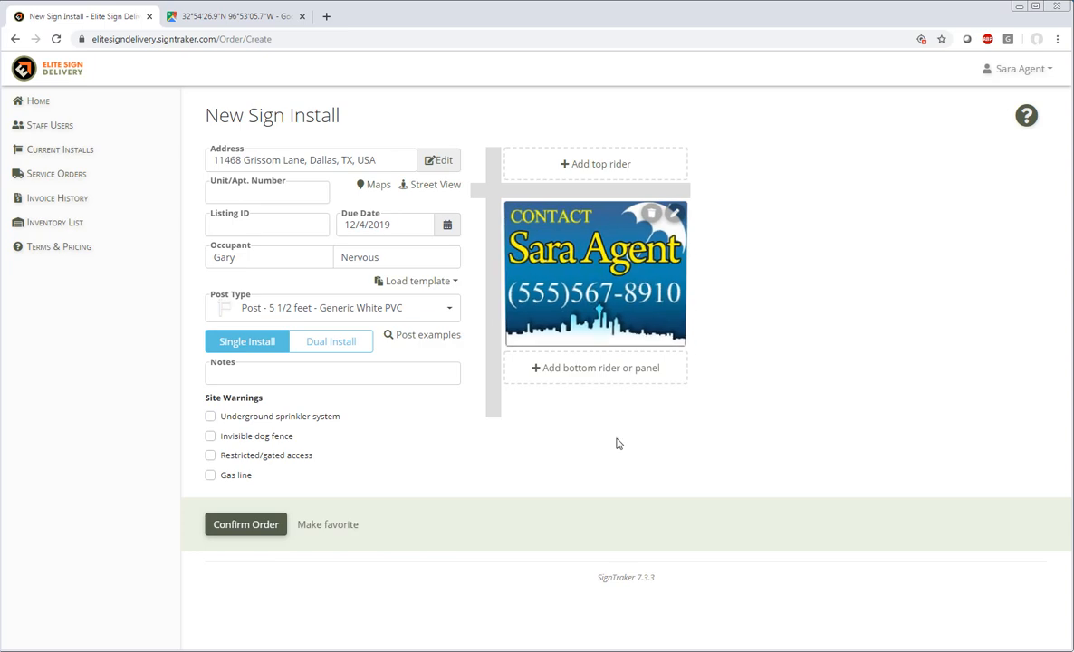
- Add the red-lettered FOR SALE rider on top of the sign, taken from the ordering agent's own stock
left_click(602, 167)
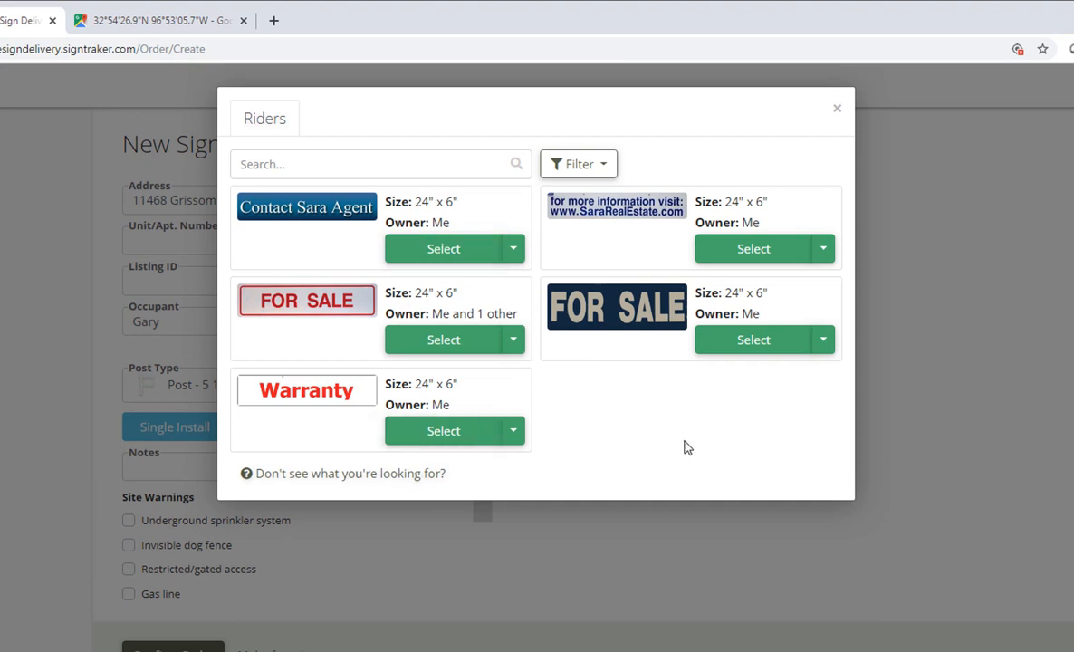
left_click(513, 342)
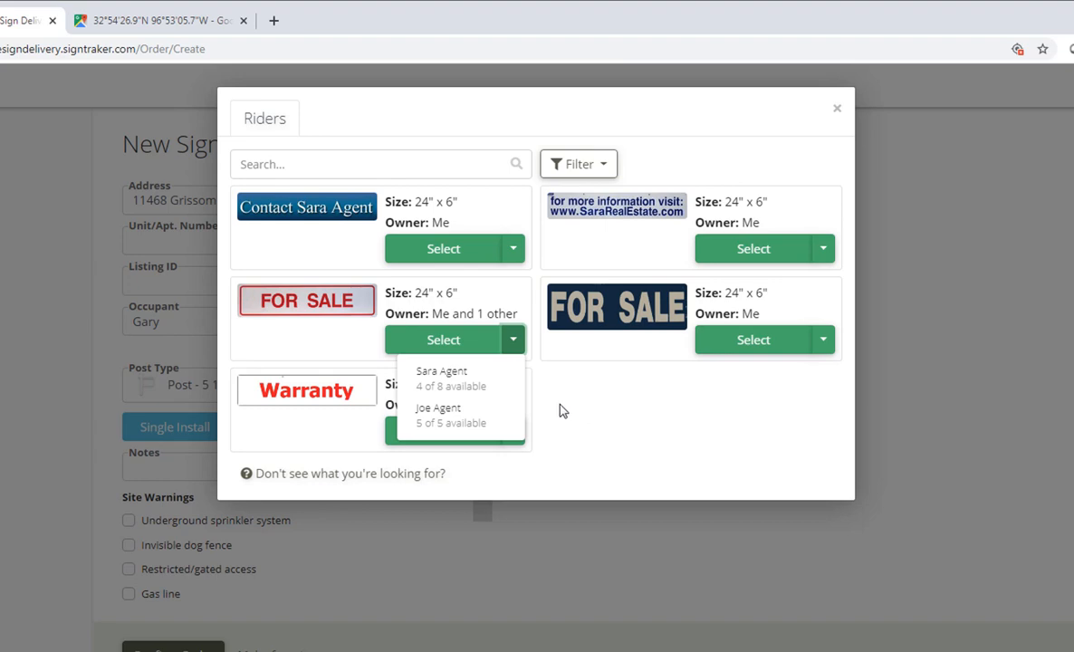
left_click(442, 377)
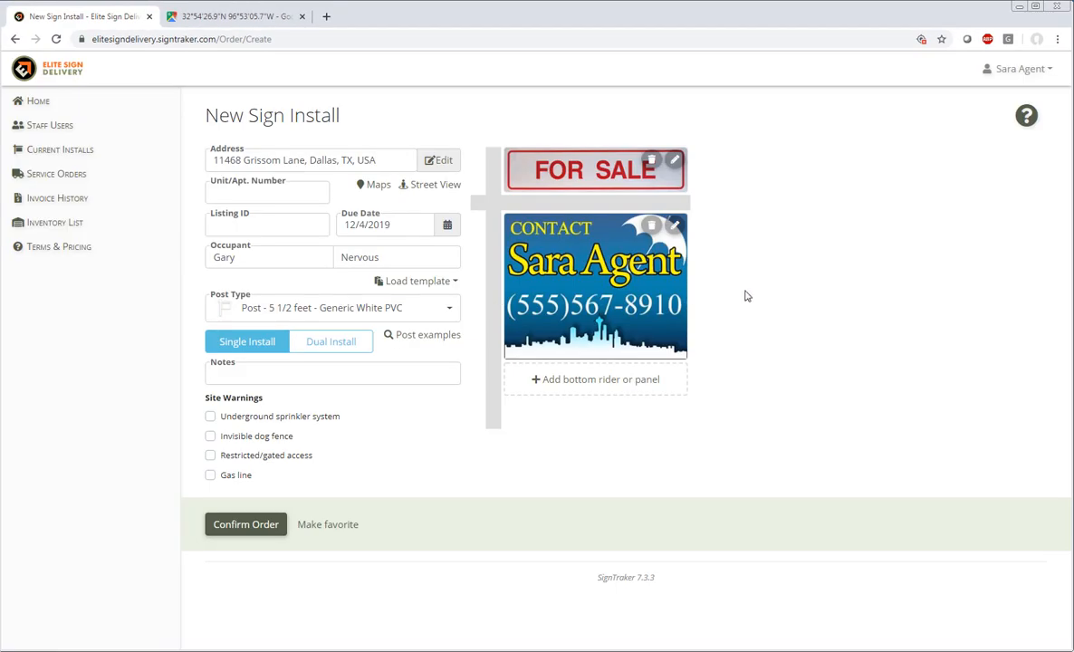
left_click(586, 391)
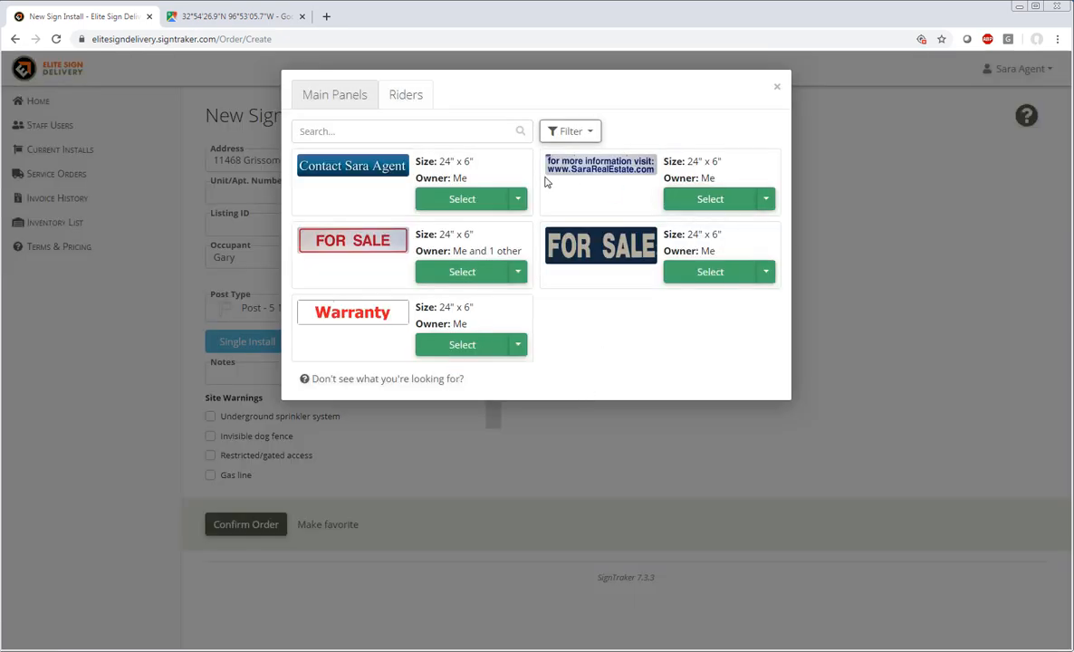
left_click(461, 133)
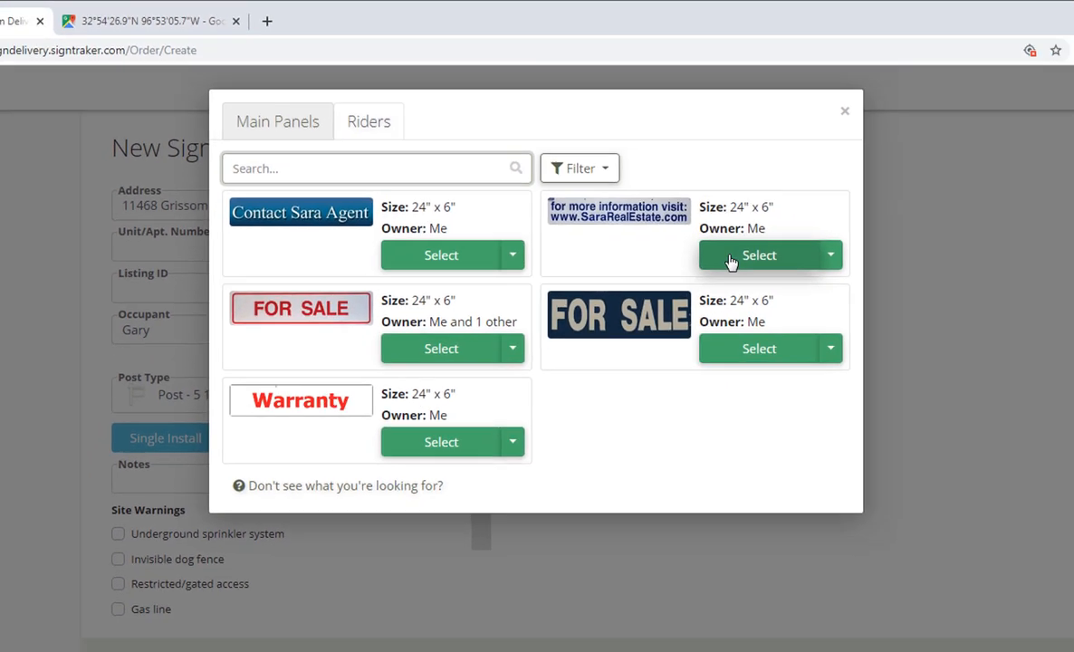
left_click(743, 291)
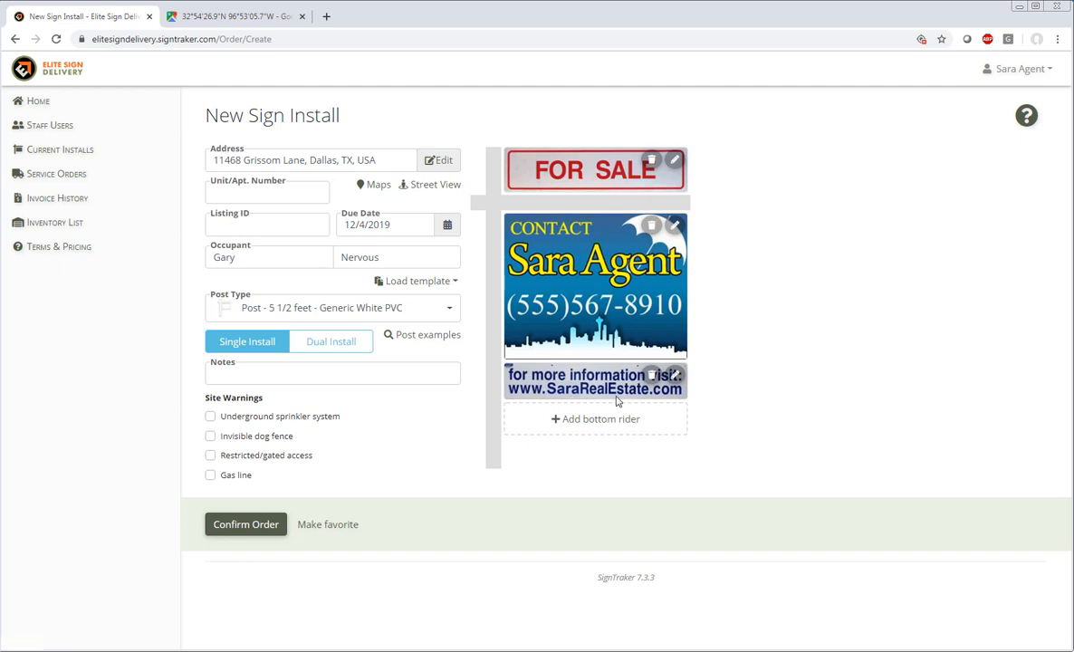
- Enter the order note "PLease place to the left of the driveway"
left_click(417, 372)
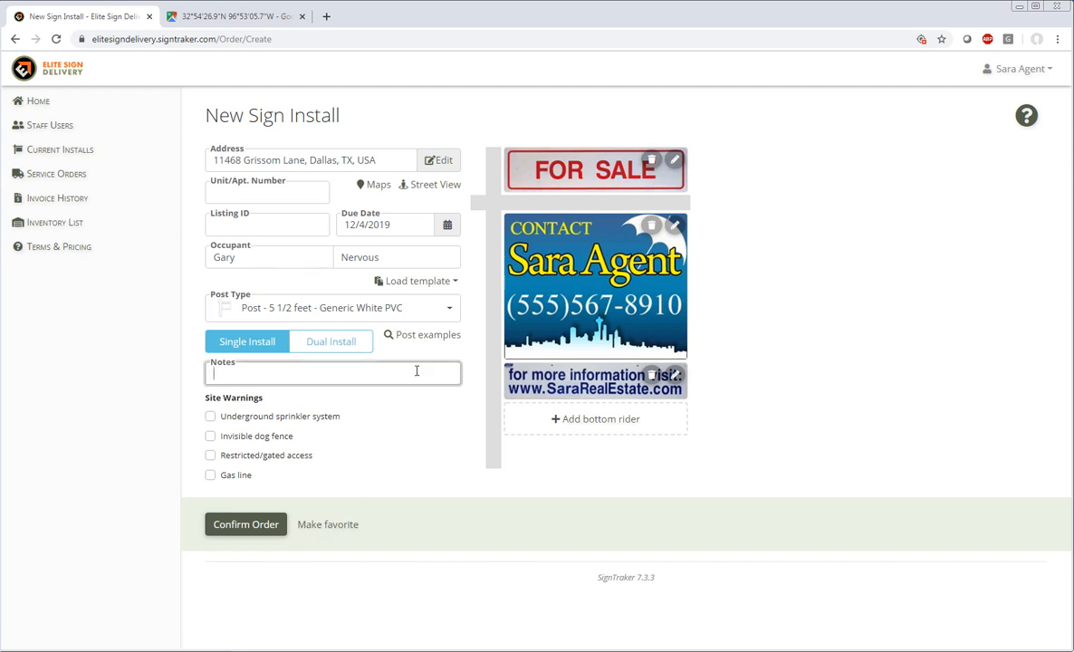
type("PLease place to the left")
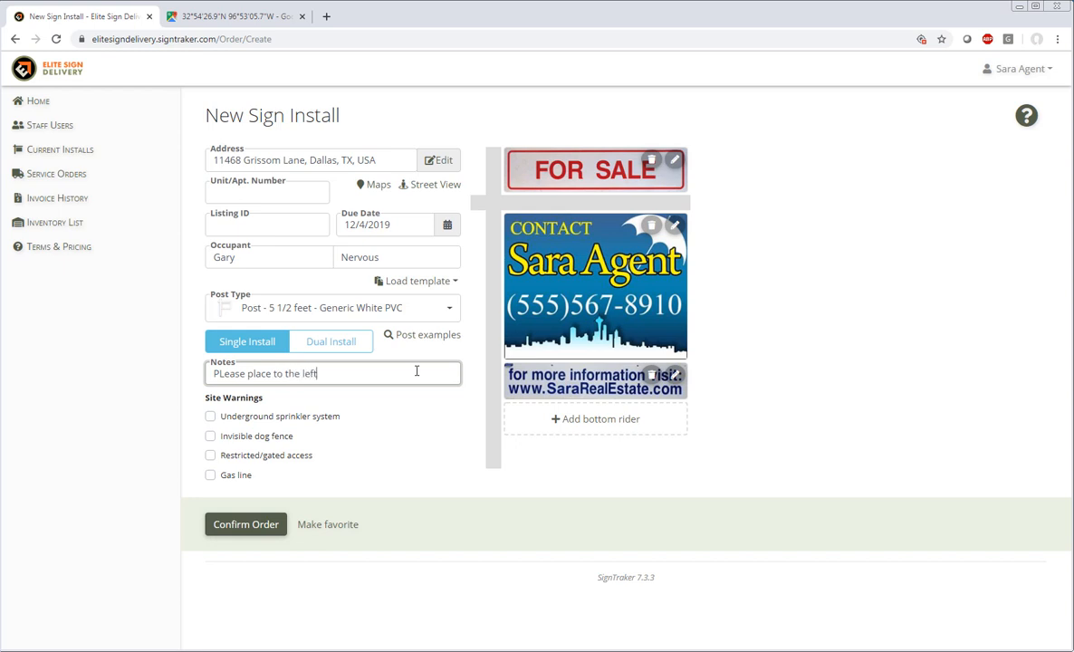
type(" of the driveway")
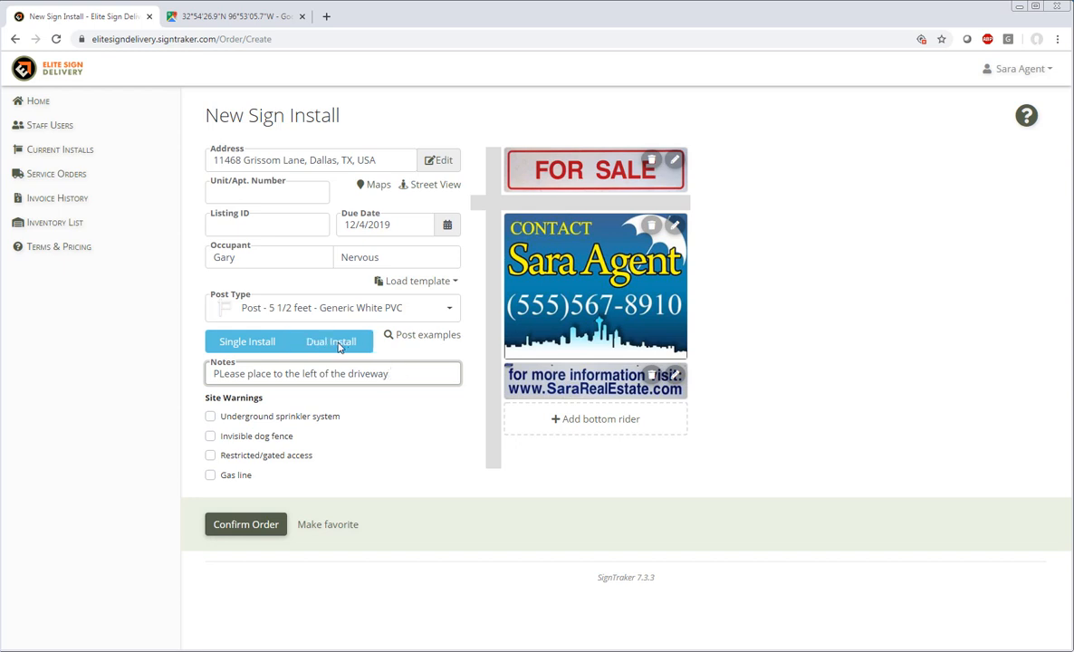
left_click(407, 427)
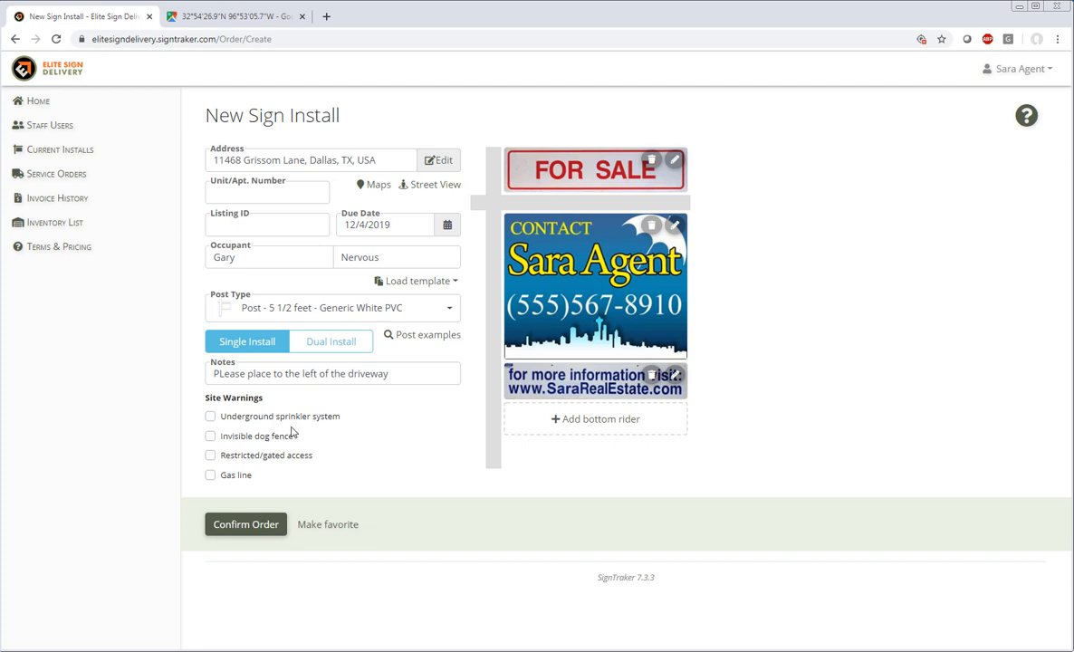
- Flag an underground sprinkler system as a site warning, accept the damage disclaimer, and confirm the install order
left_click(210, 417)
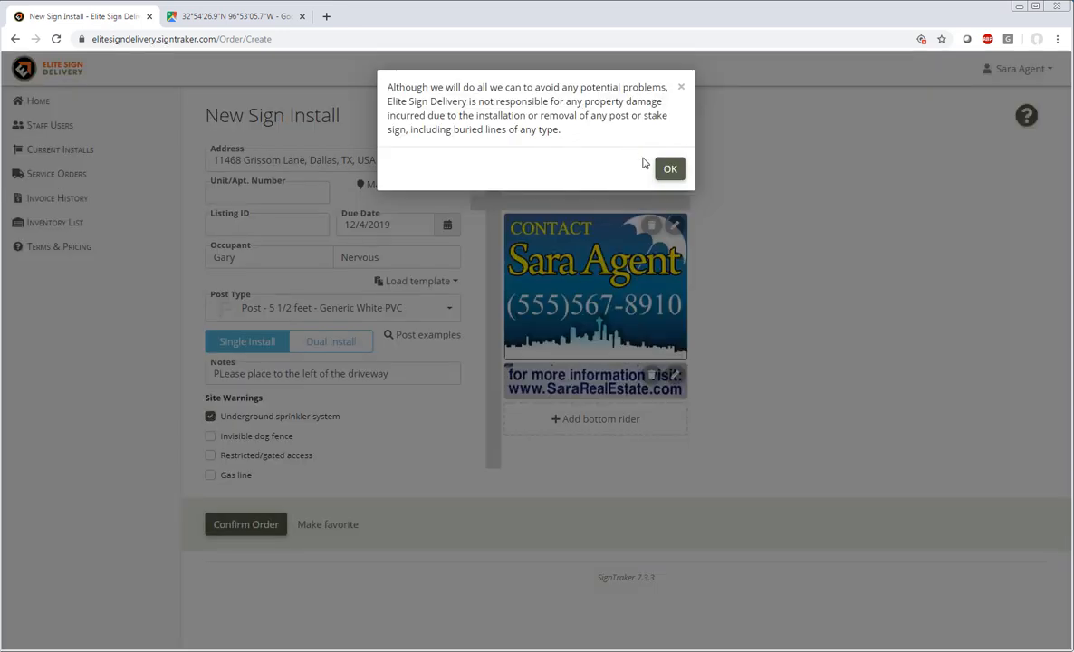
left_click(670, 171)
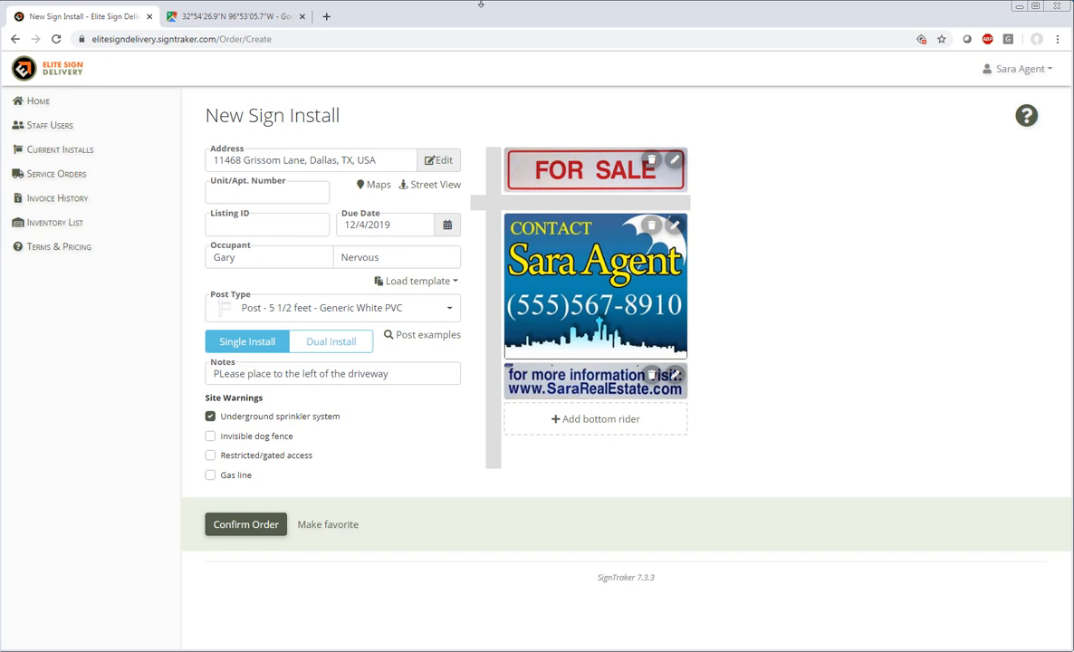
left_click(263, 527)
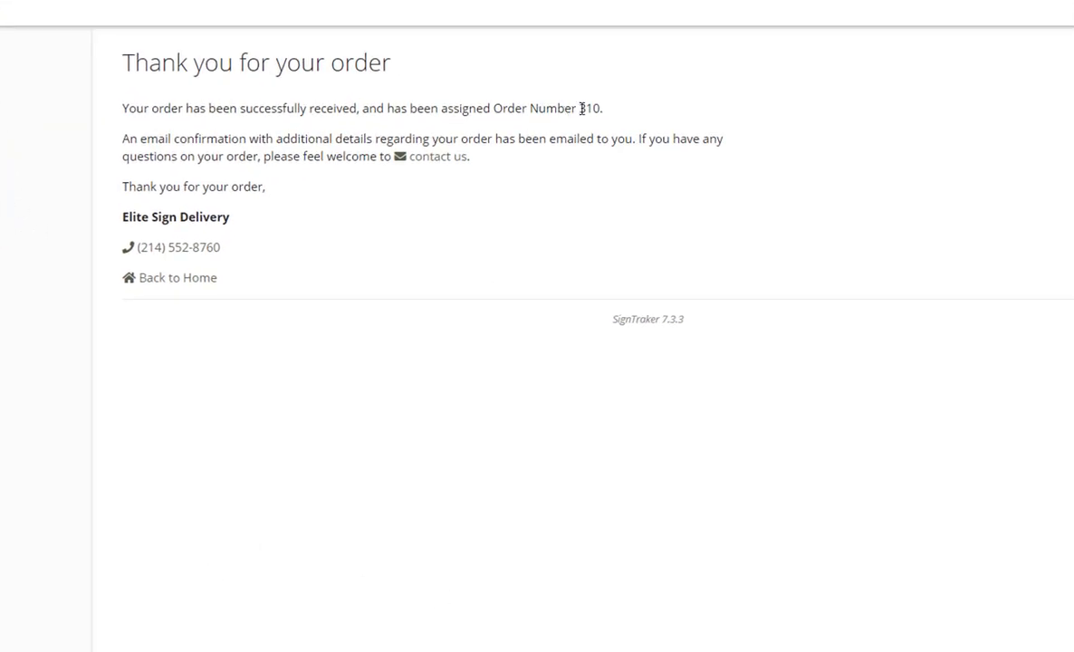
left_click_drag(578, 108, 598, 103)
- Order a sign removal for the first listed existing install with due date 12/6/2019 and confirm the removal
left_click(47, 110)
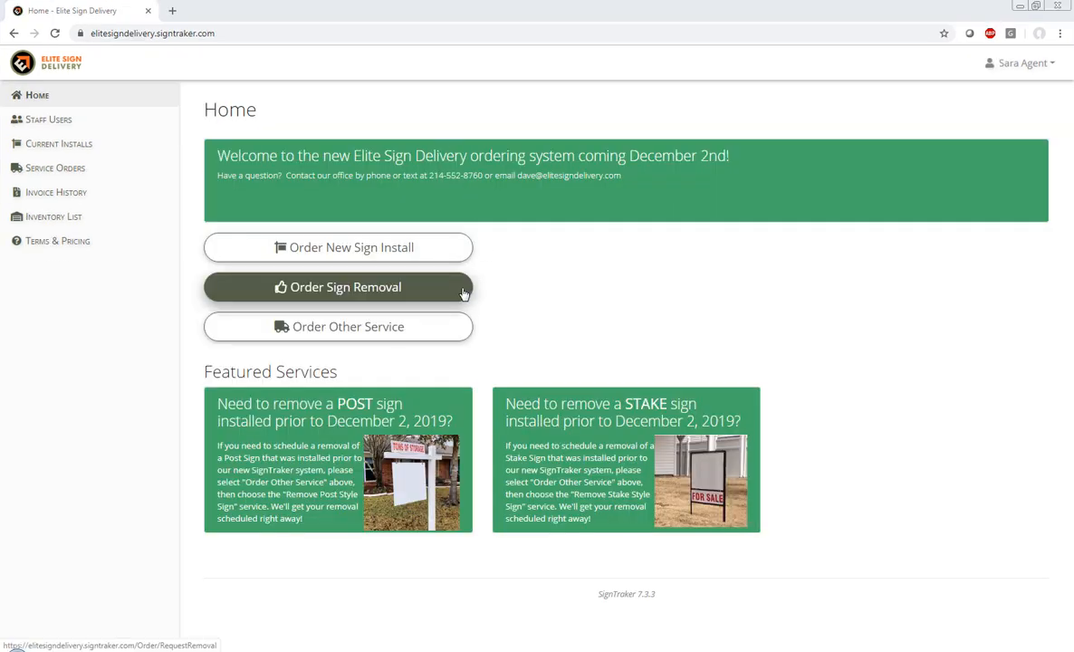
left_click(463, 293)
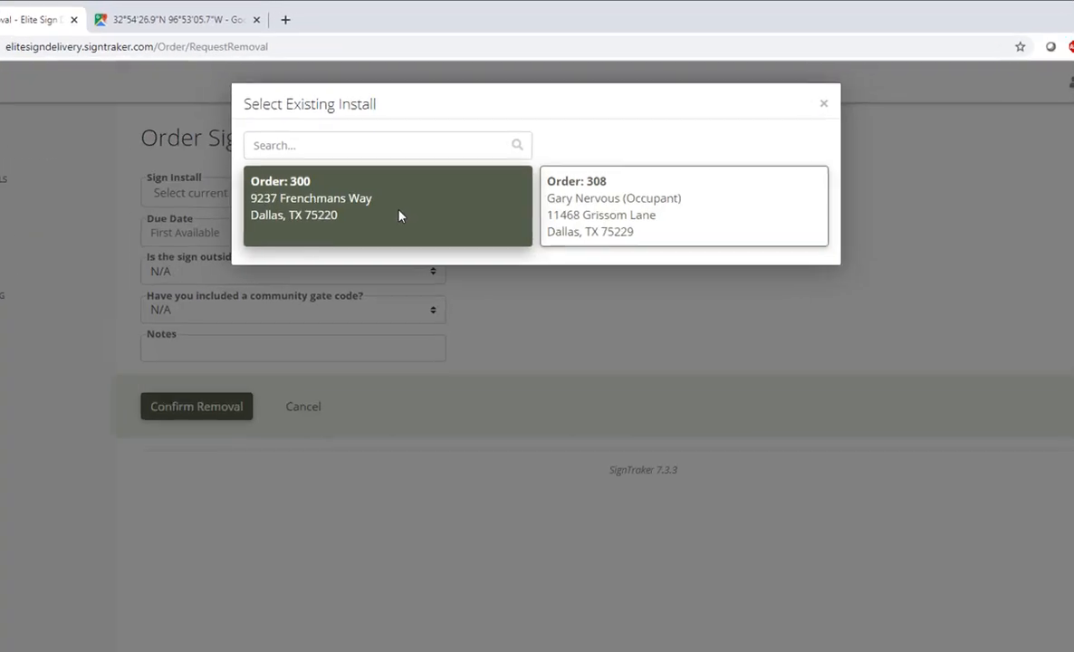
left_click(392, 225)
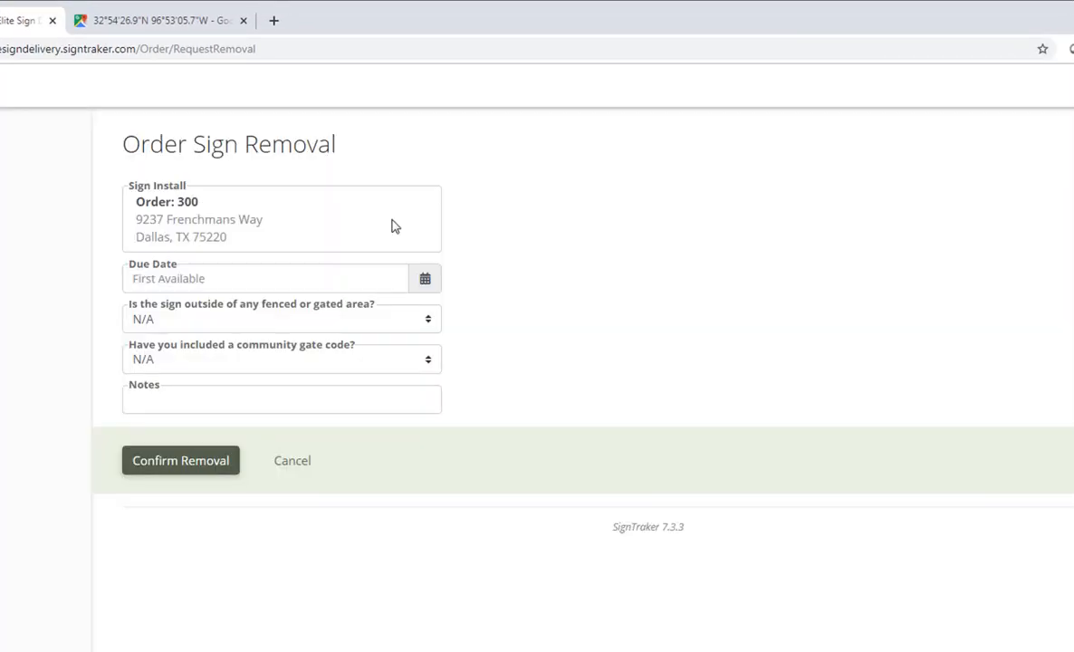
left_click(367, 278)
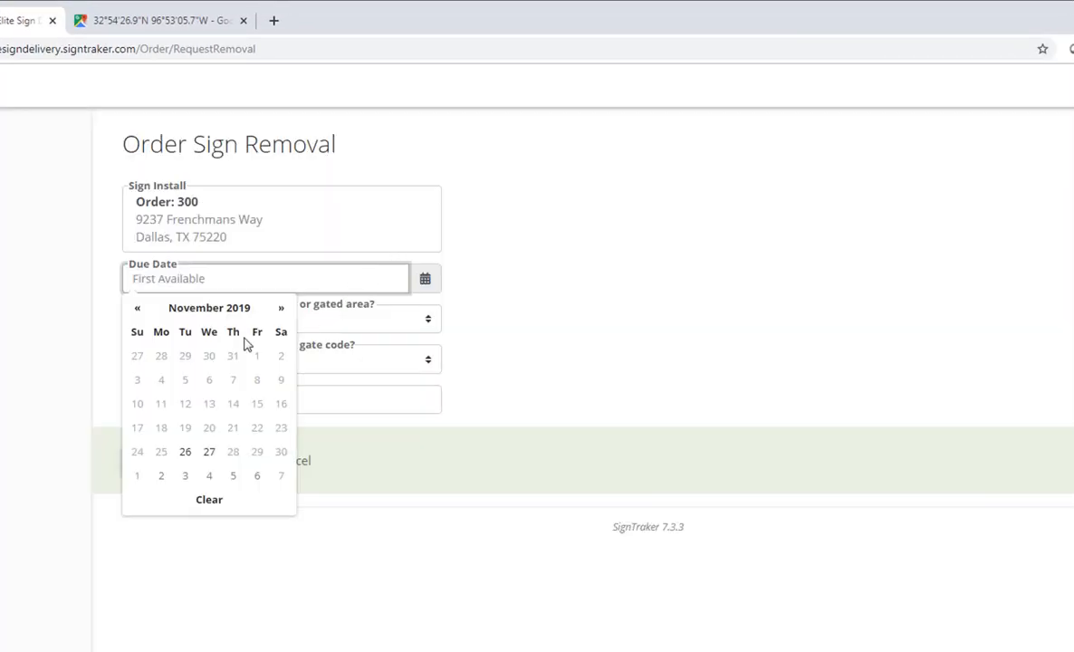
left_click(259, 478)
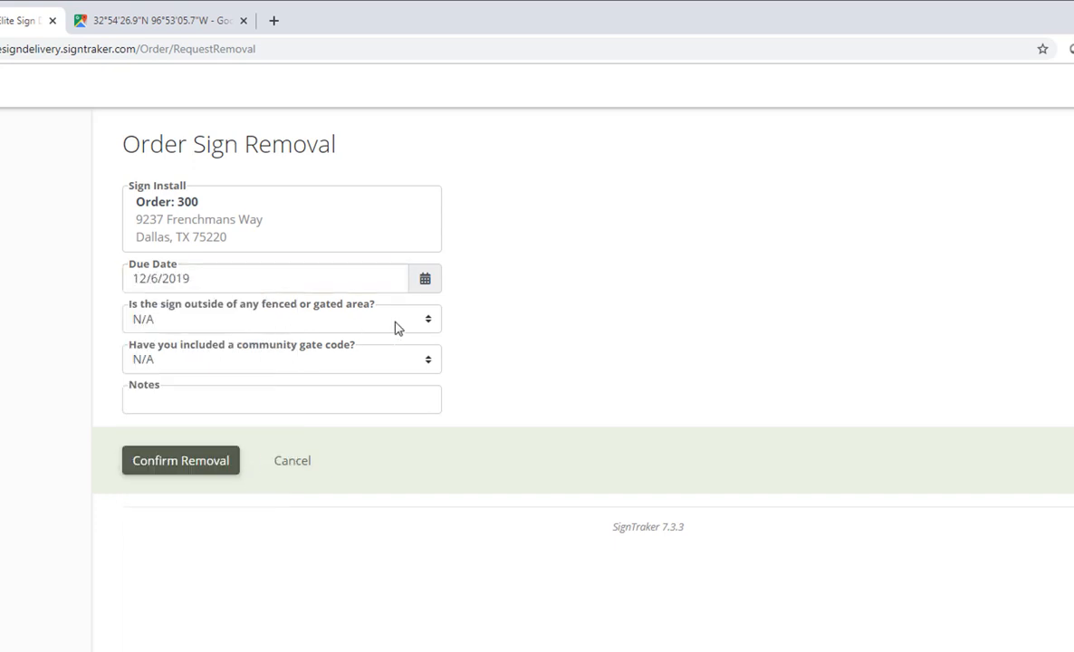
left_click(217, 463)
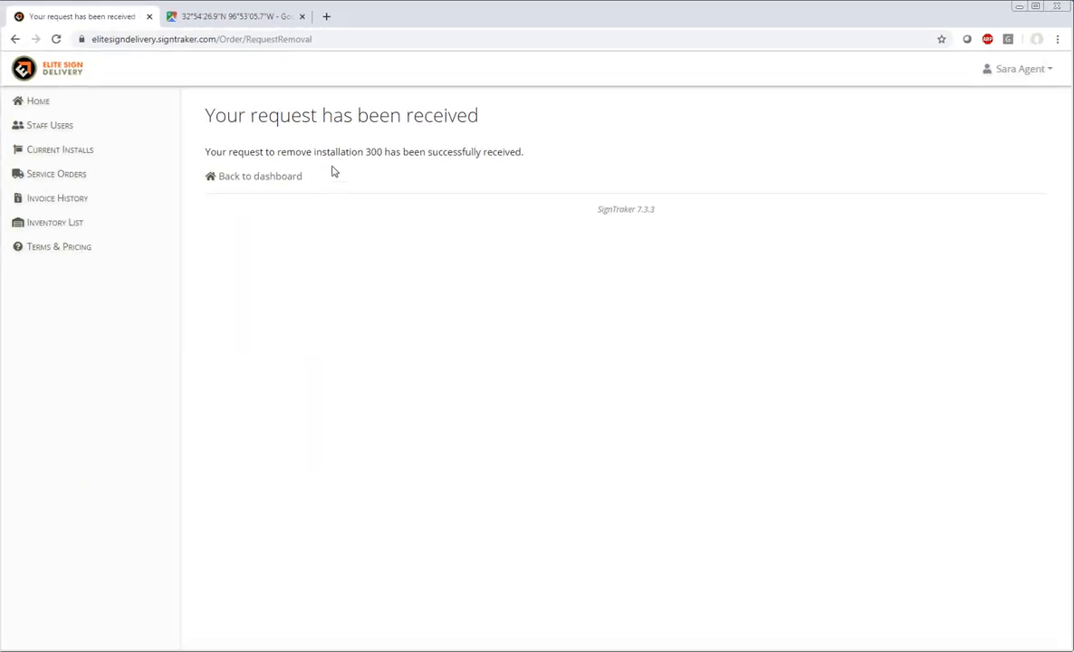
double_click(371, 152)
- Open the list of staff users and view the options of the signed-in account
left_click(260, 176)
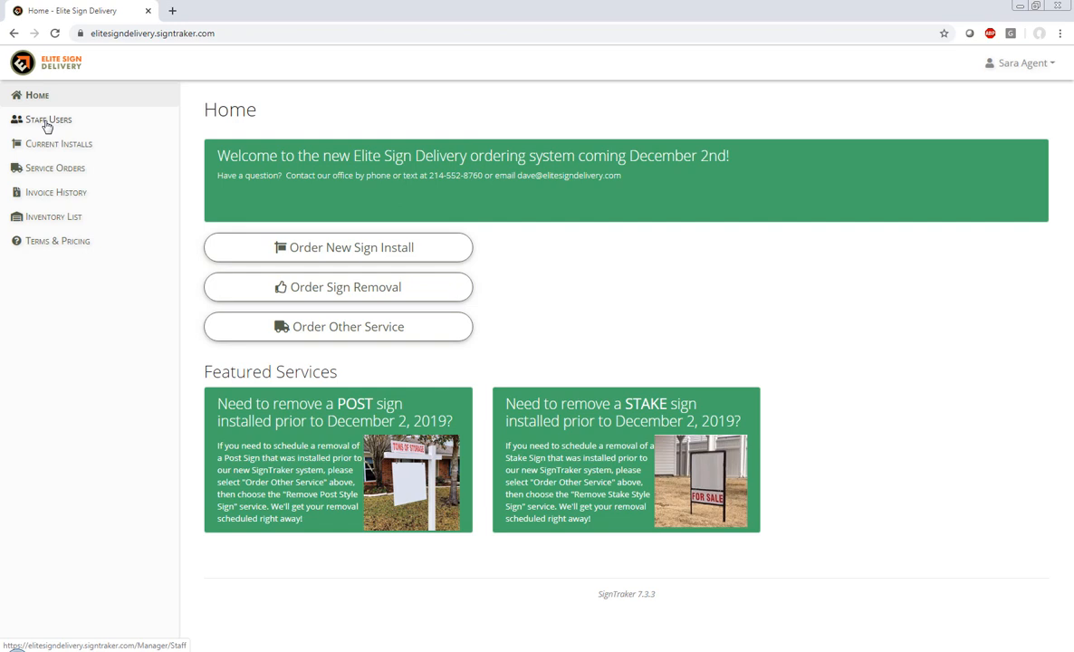
left_click(47, 124)
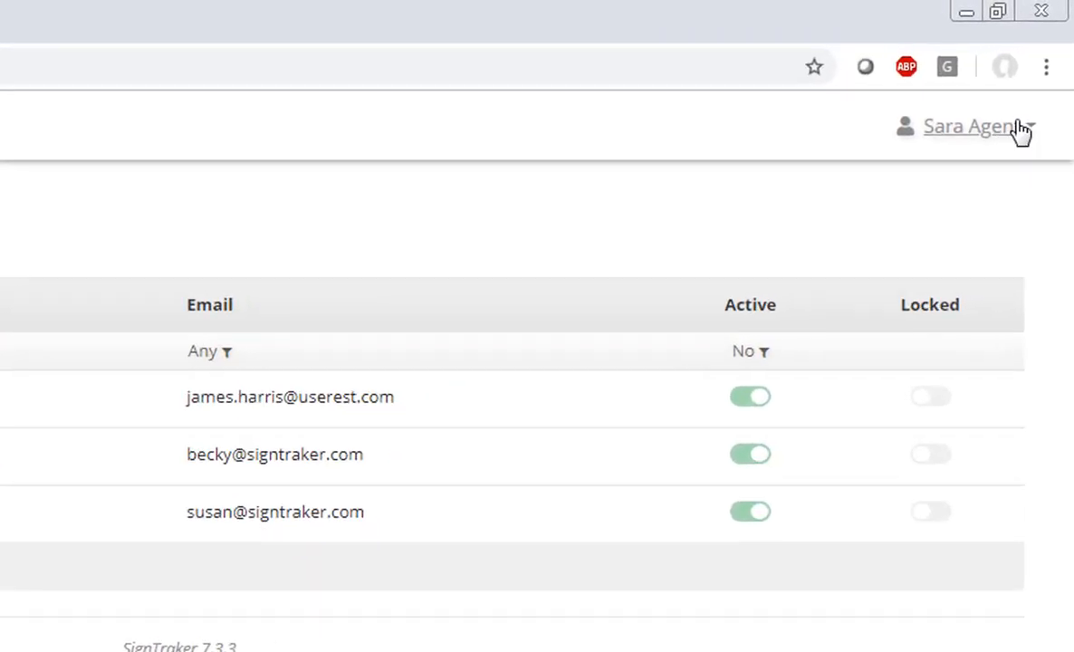
left_click(1021, 131)
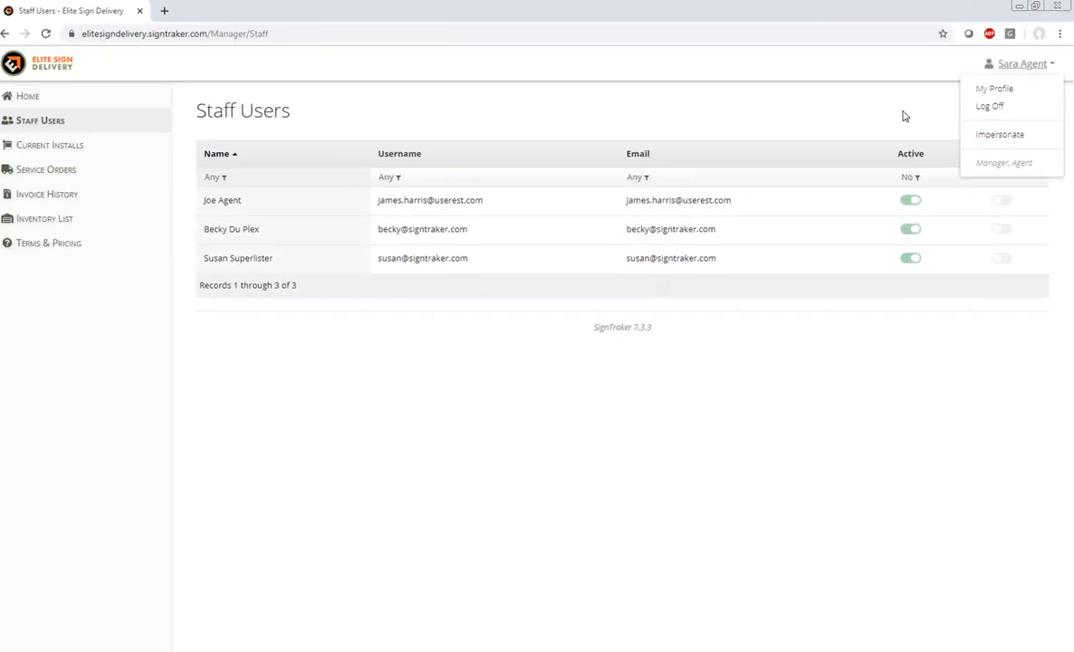
left_click(640, 205)
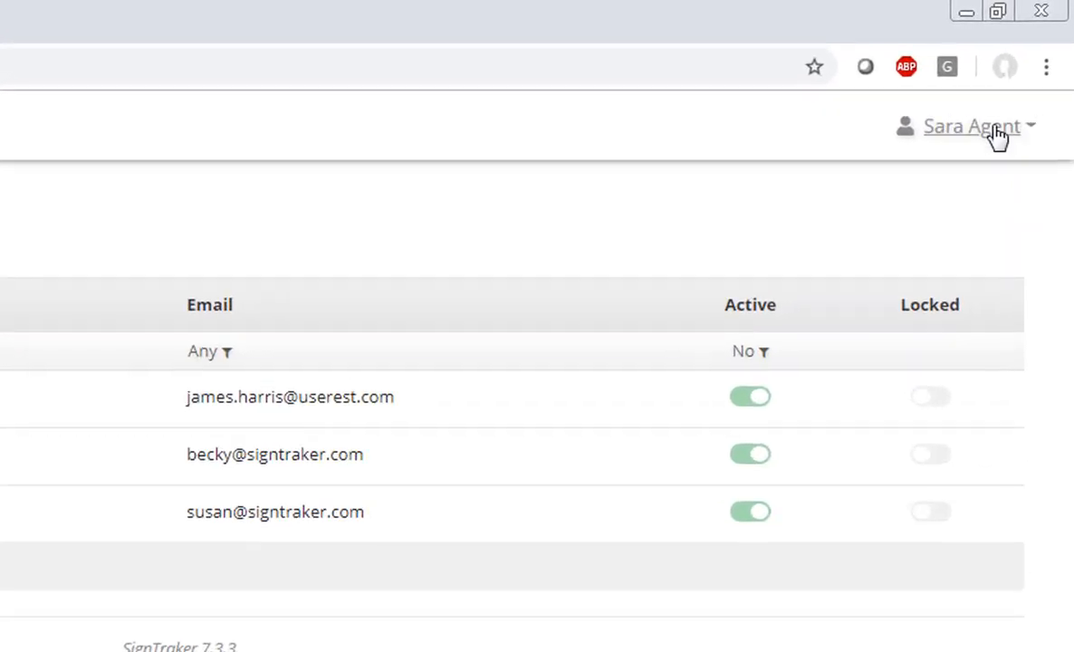
- Impersonate the last listed staff user, and end the impersonation to return to the manager's own account
left_click(1033, 64)
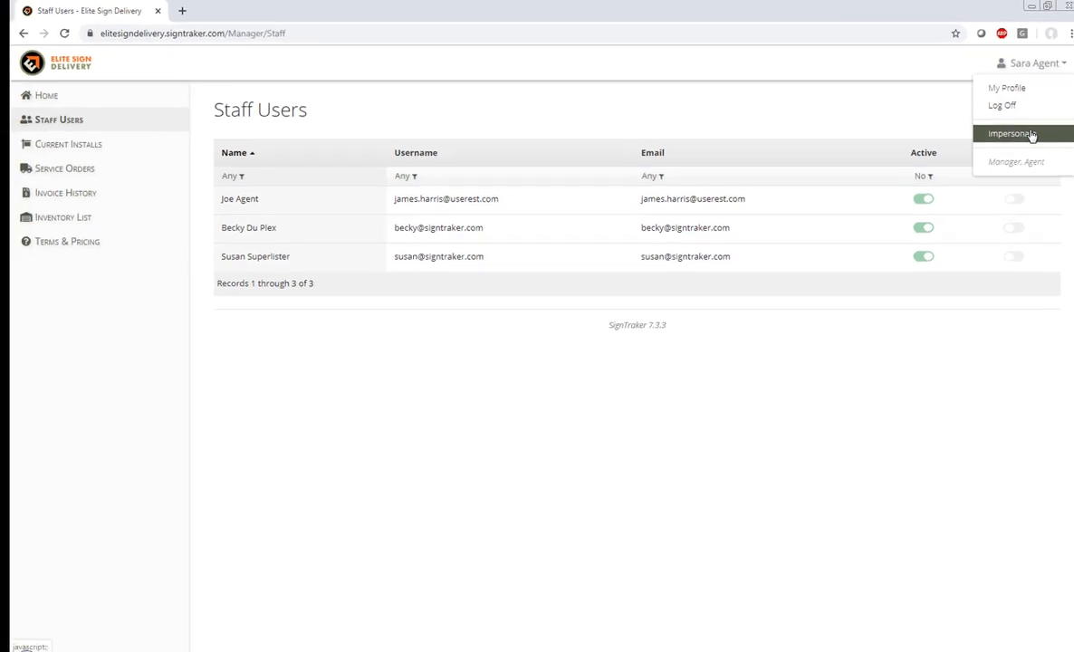
left_click(965, 267)
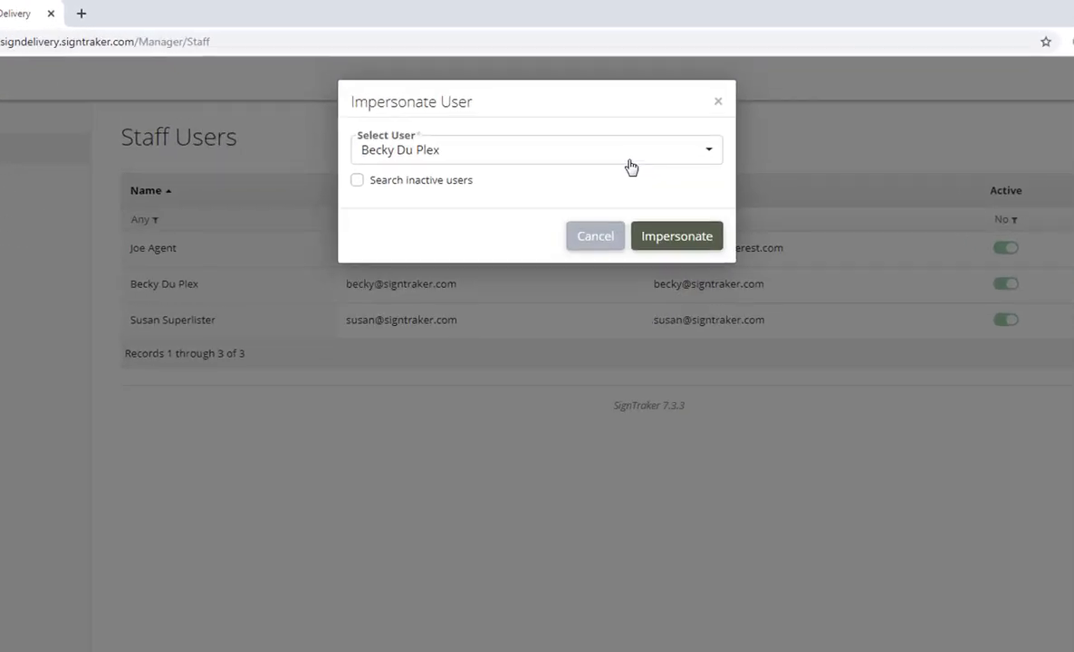
left_click(638, 150)
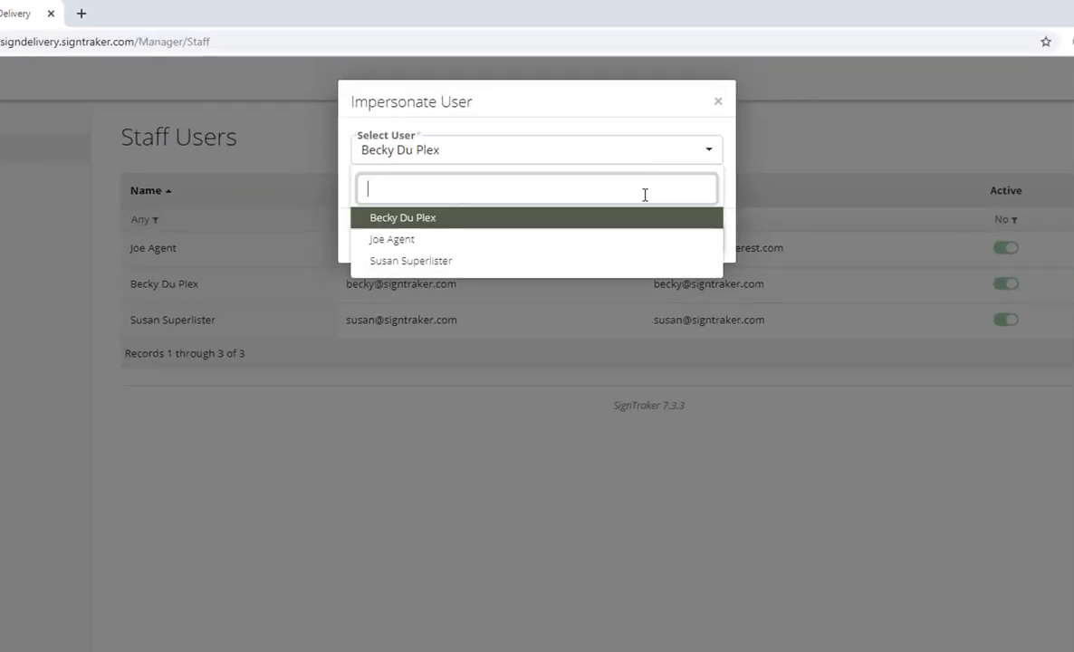
left_click(622, 271)
left_click(674, 241)
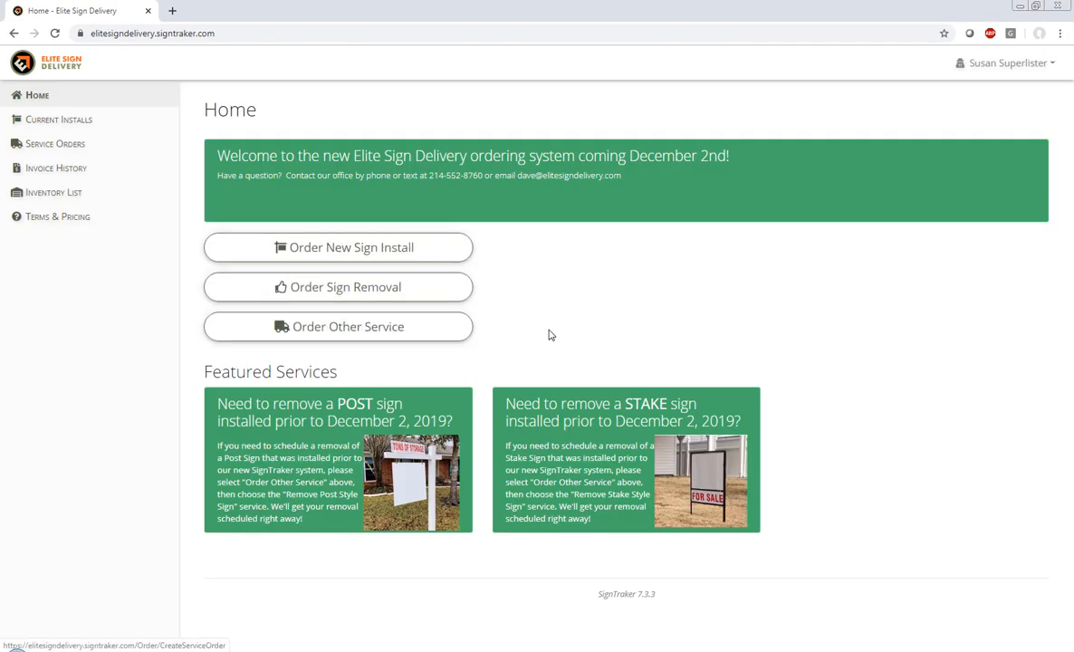
left_click(1003, 74)
left_click(1005, 87)
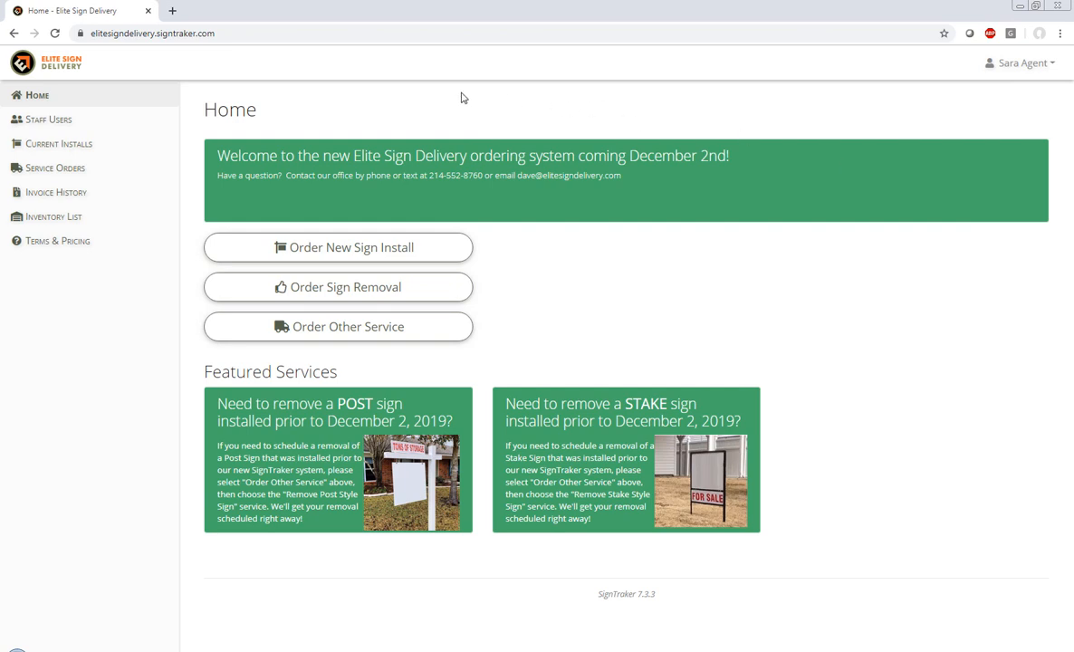
- Open the current installs list and view its staff and status filter choices
left_click(72, 144)
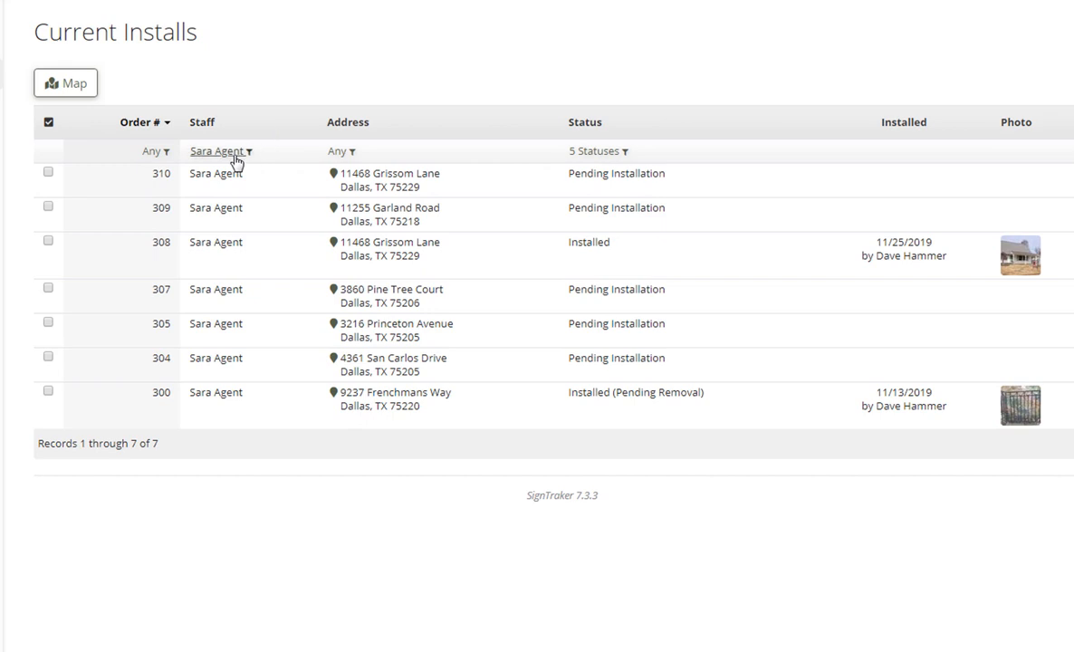
left_click(247, 158)
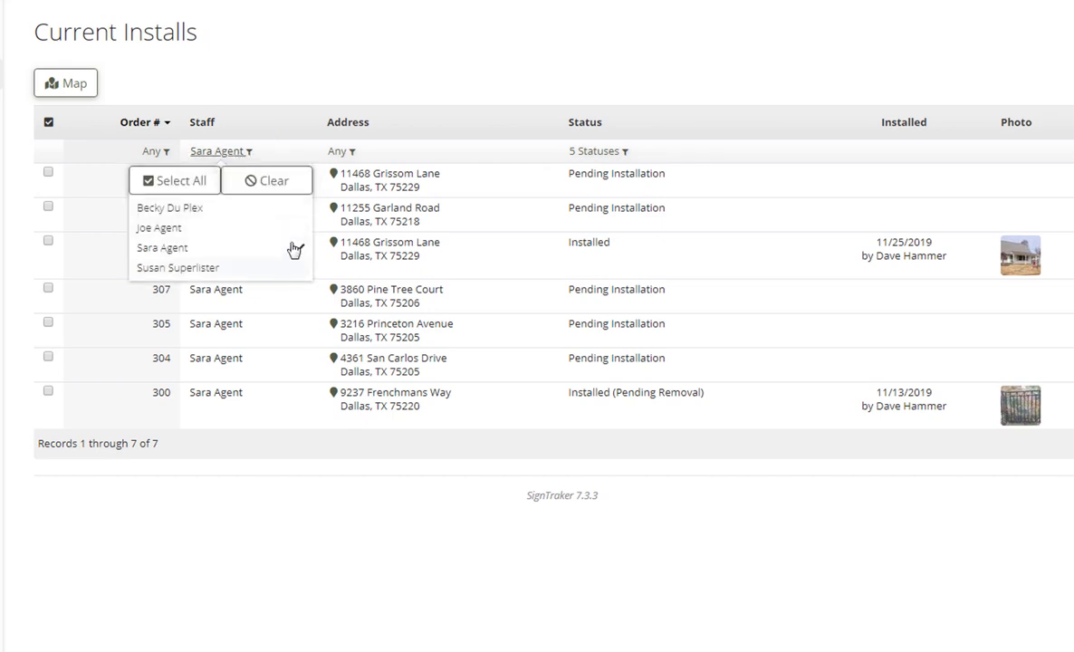
left_click(310, 81)
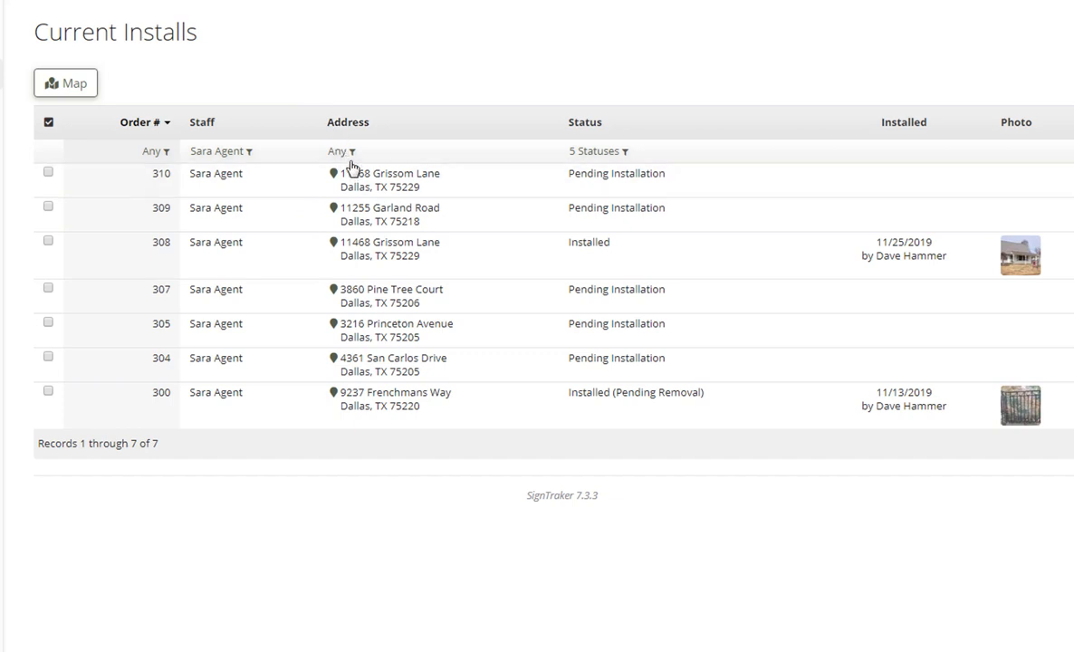
left_click(623, 154)
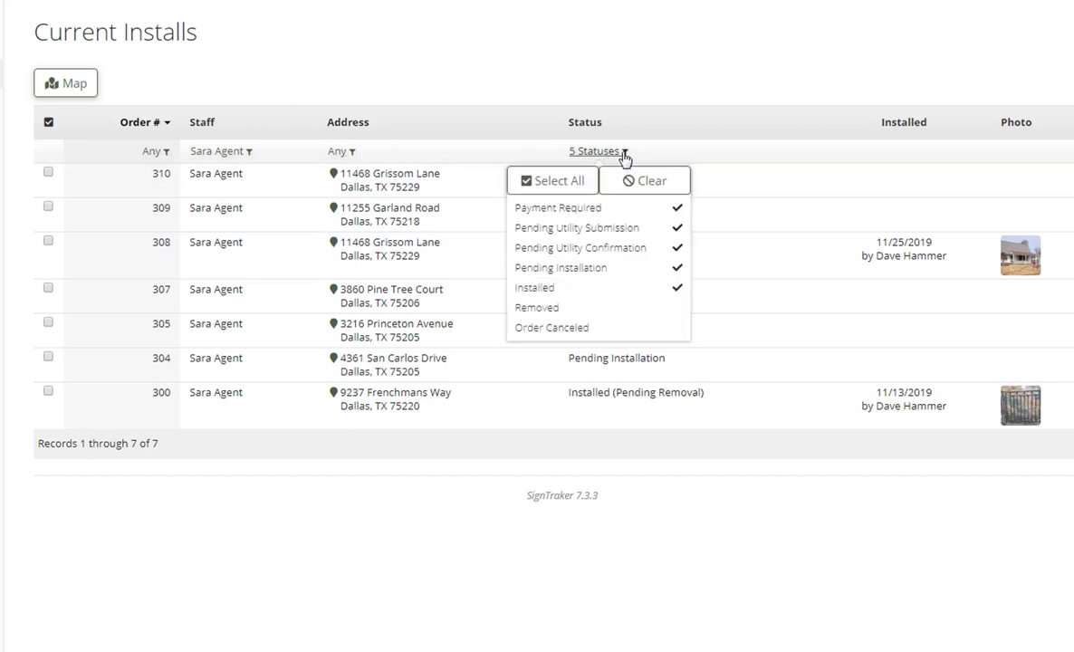
- Clear the status filter of the current installs, and filter the list by Removed and finally by Installed only
left_click(643, 181)
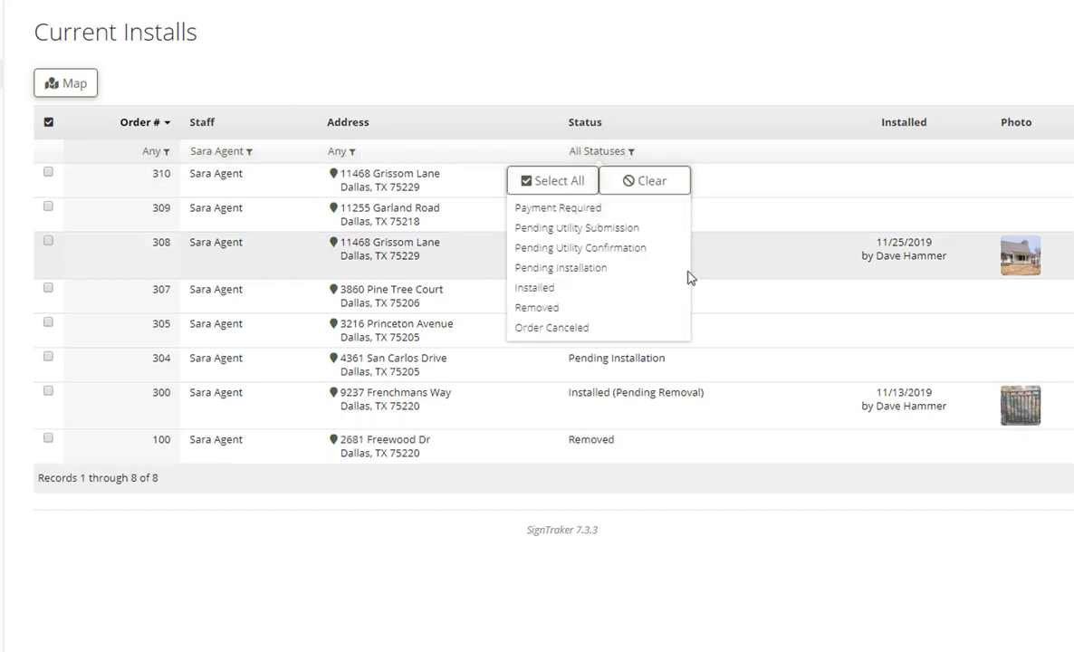
left_click(677, 311)
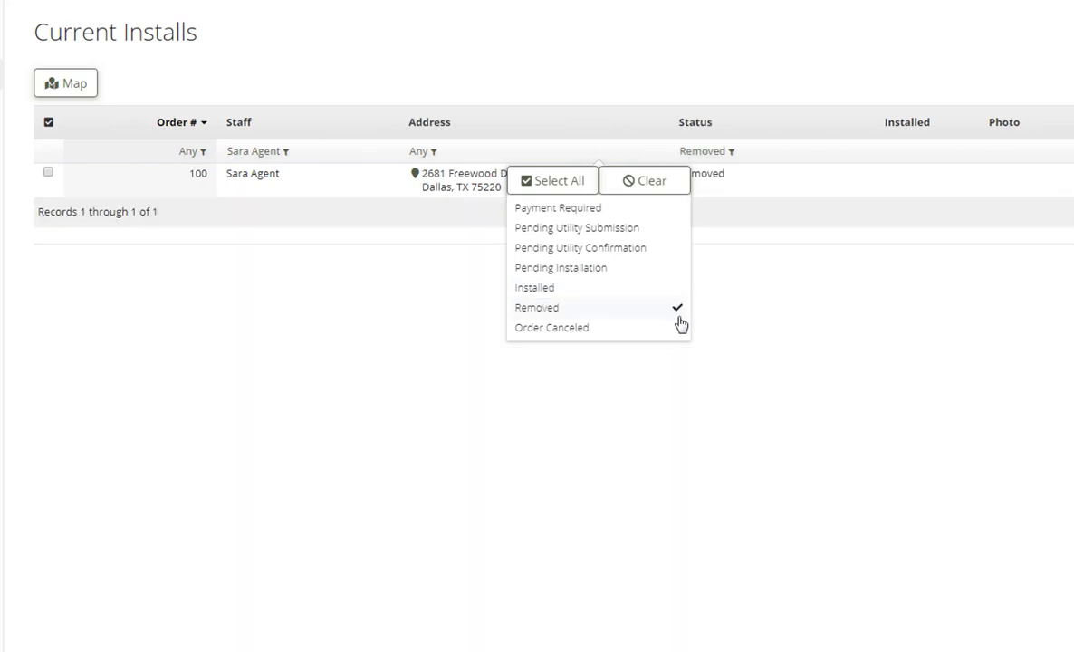
left_click(675, 309)
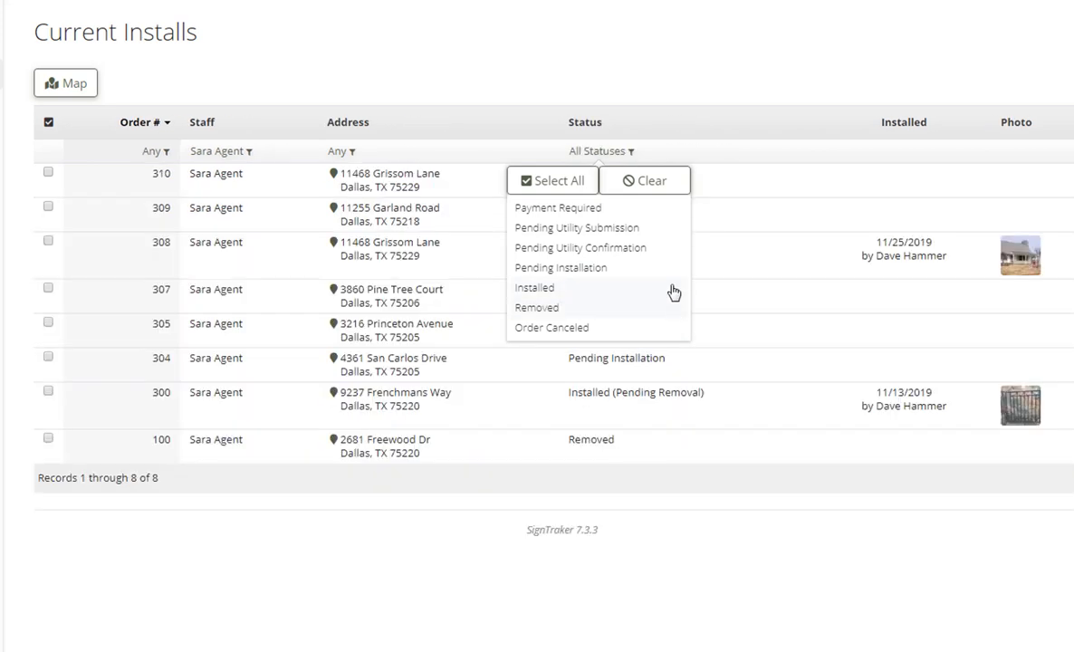
left_click(675, 289)
left_click(770, 21)
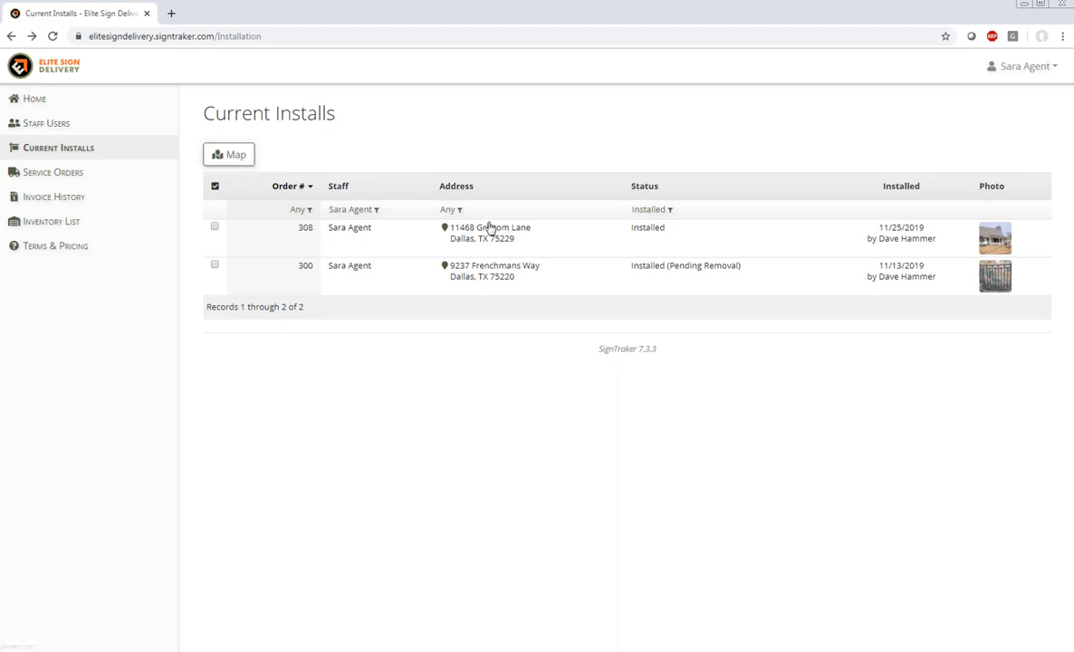
- Select both listed installs and show them on the map
left_click(215, 266)
left_click(228, 157)
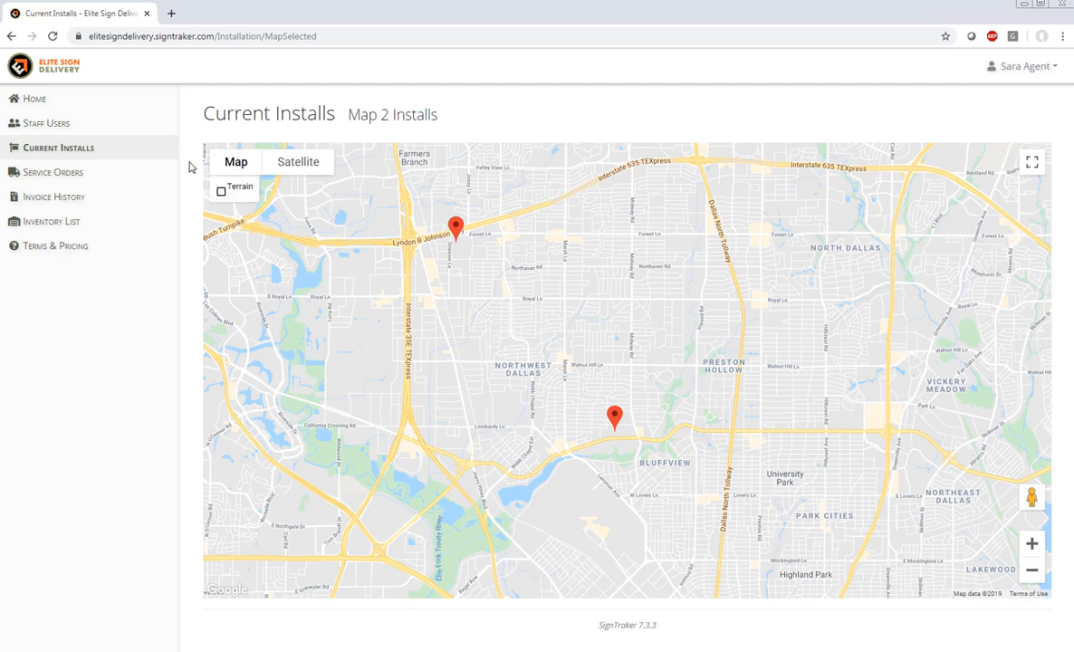
- View the service orders list, and open the invoice history to check its export options
left_click(160, 172)
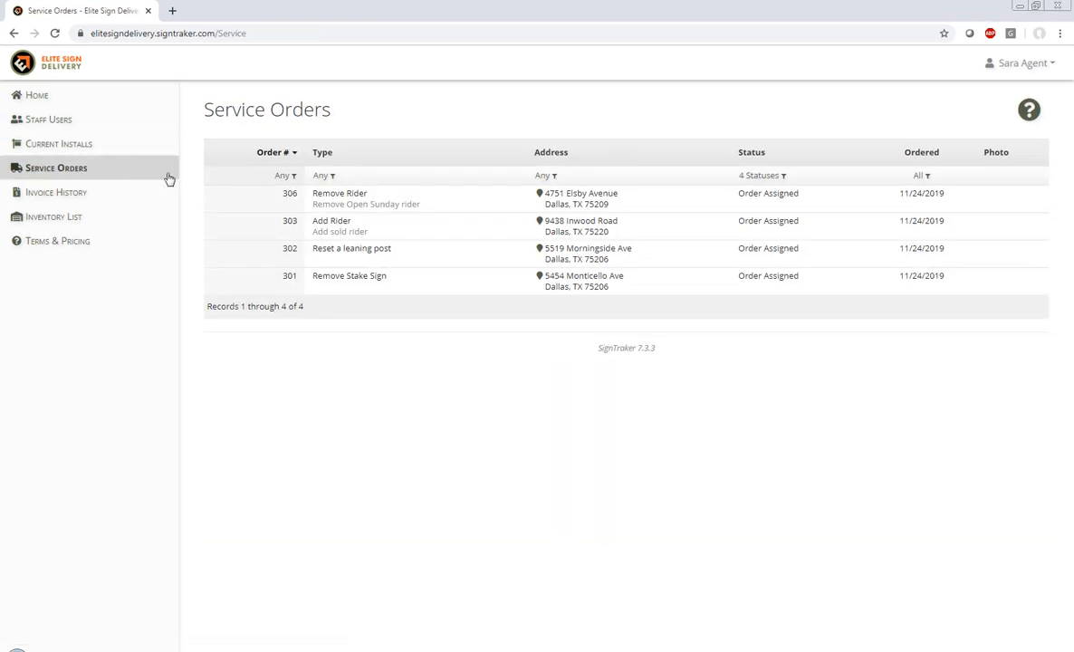
left_click(89, 196)
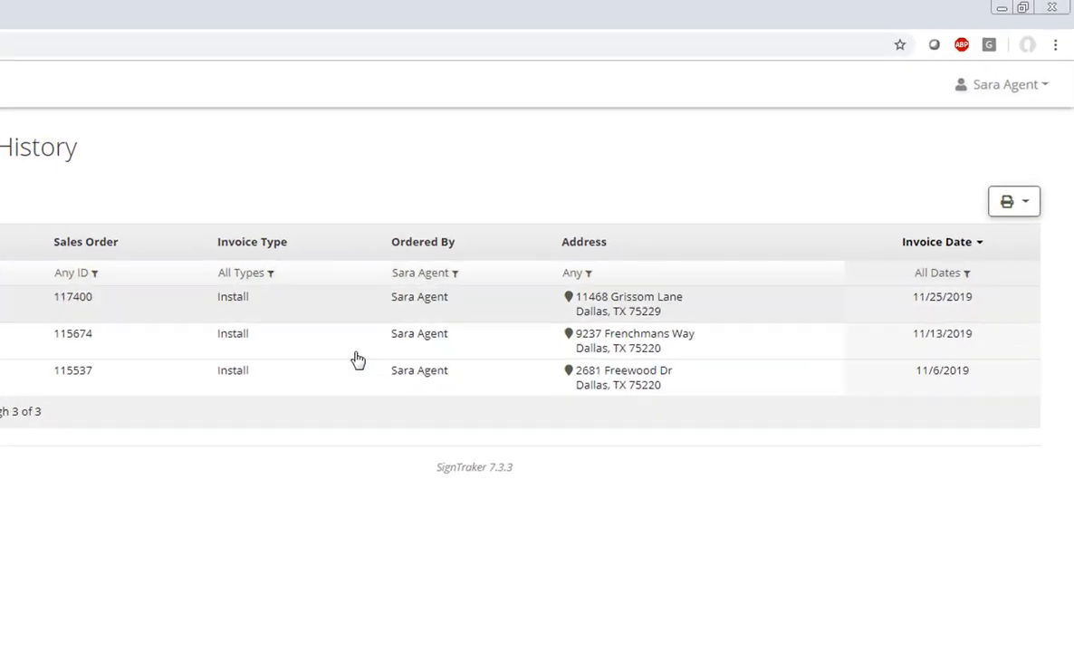
left_click(1016, 209)
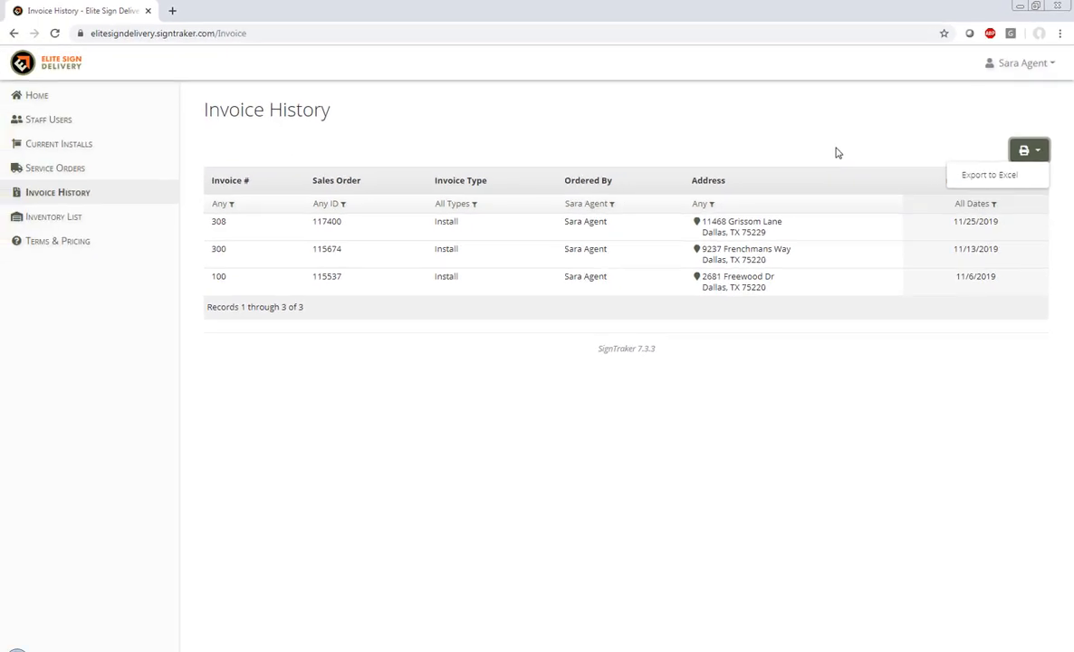
left_click(838, 153)
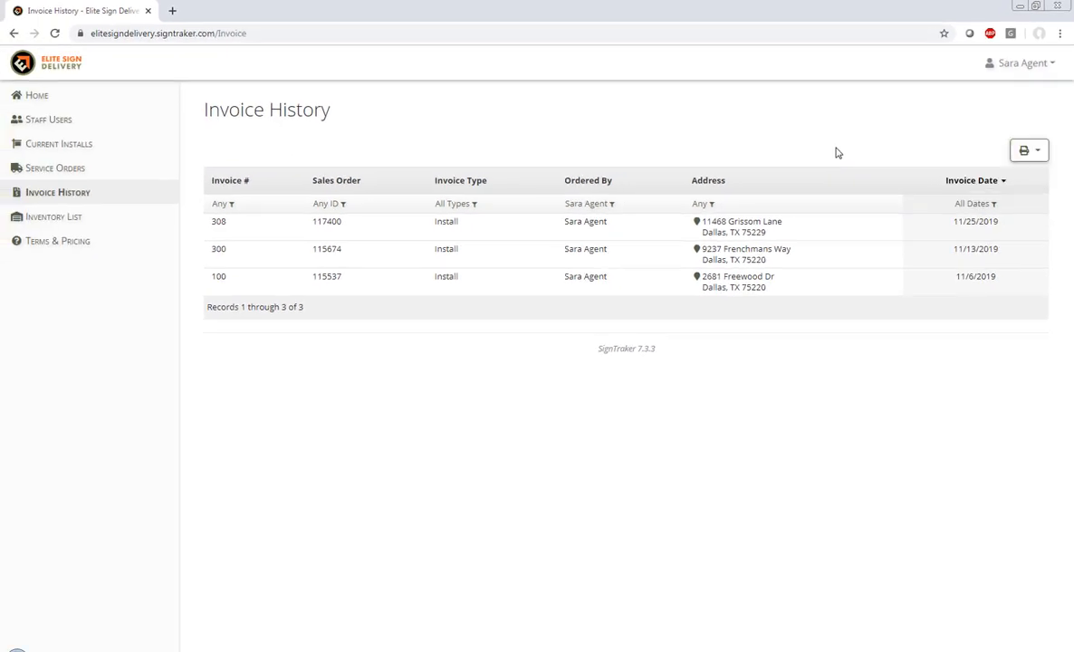
- Open the inventory list and view the individual items of rider P100022 and their status filter choices
left_click(56, 220)
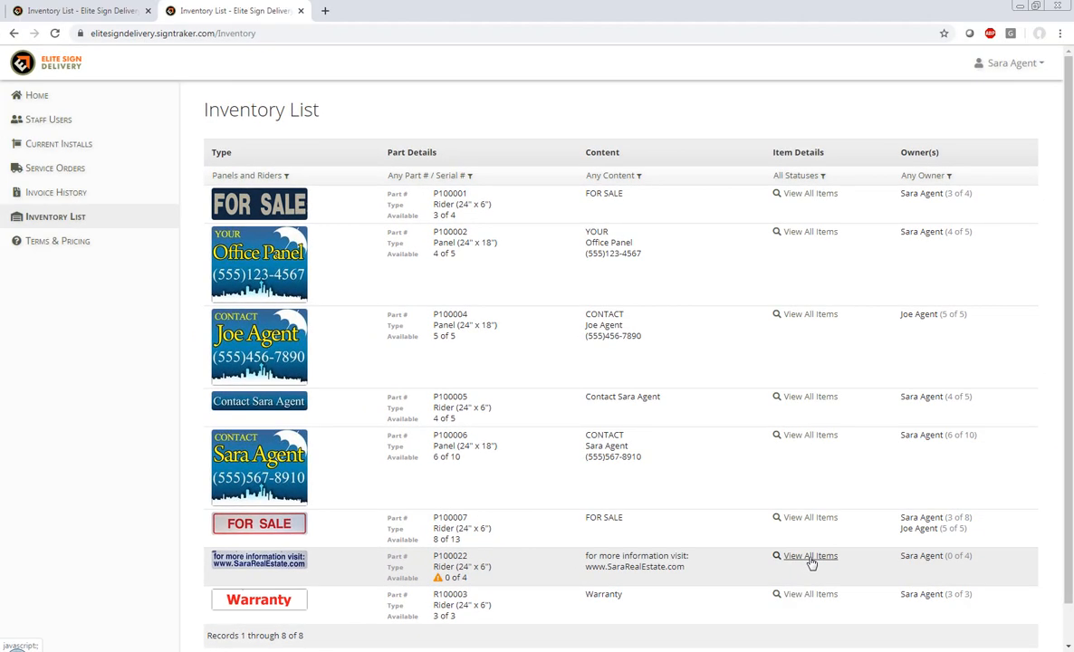
left_click(747, 513)
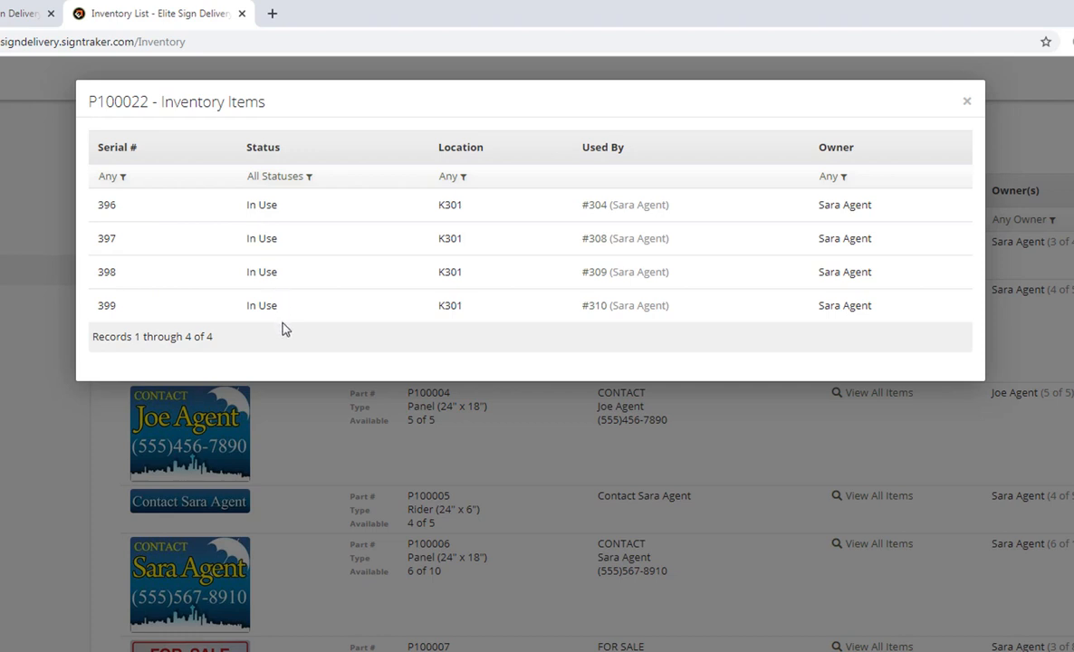
left_click(255, 181)
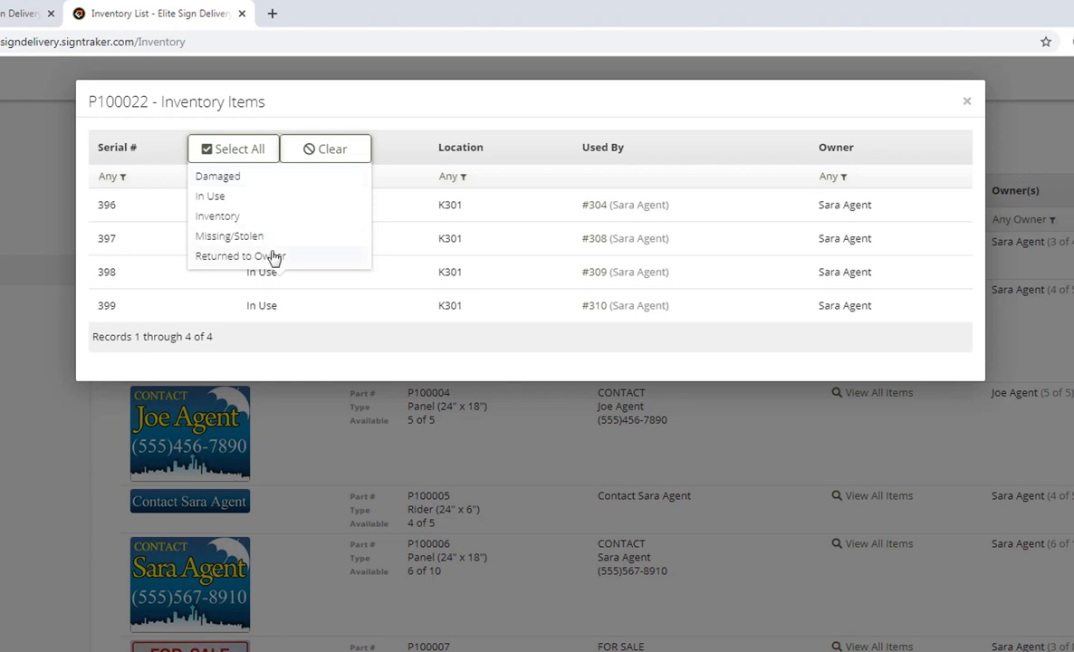
left_click(393, 182)
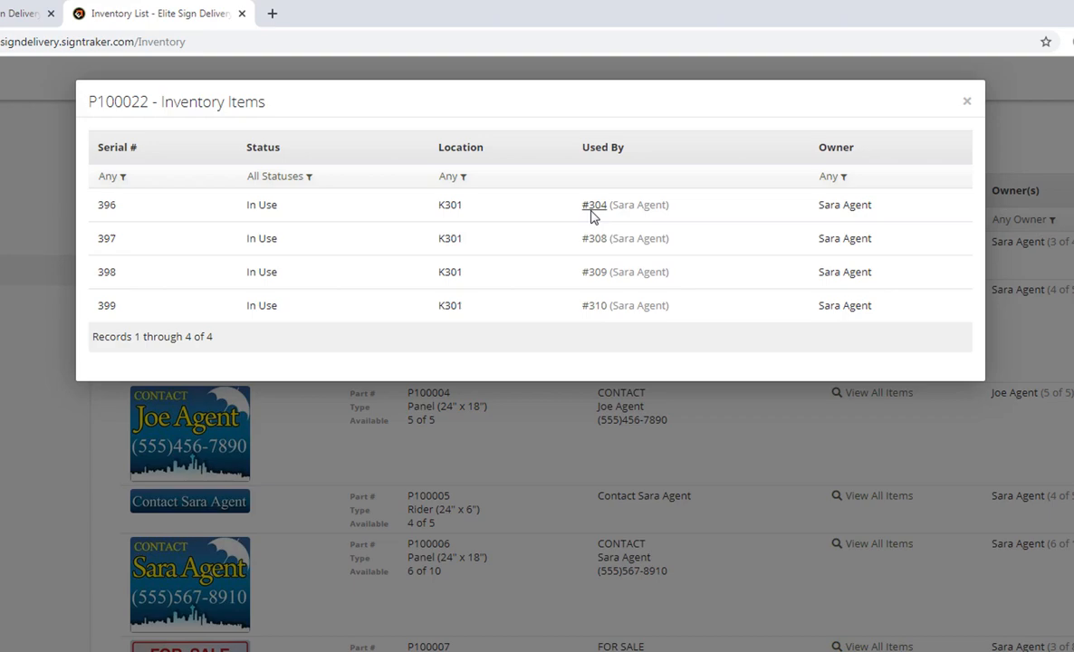
left_click(965, 102)
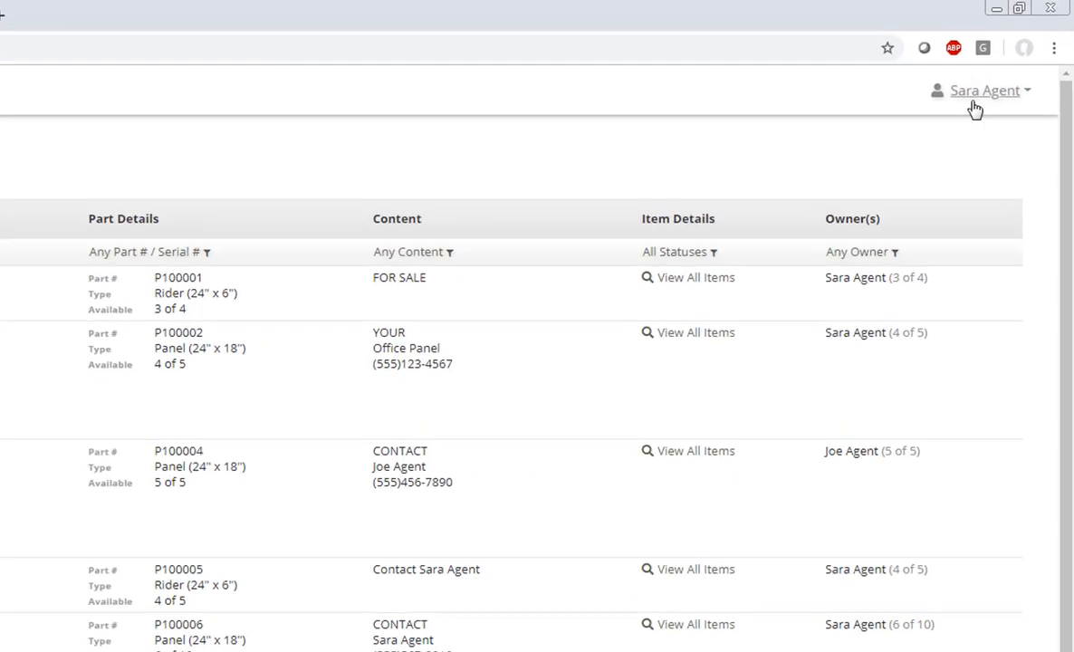
- In the signed-in account's profile, add the only available manager as a delegate, allow delegates to impersonate the account, and save
left_click(1005, 66)
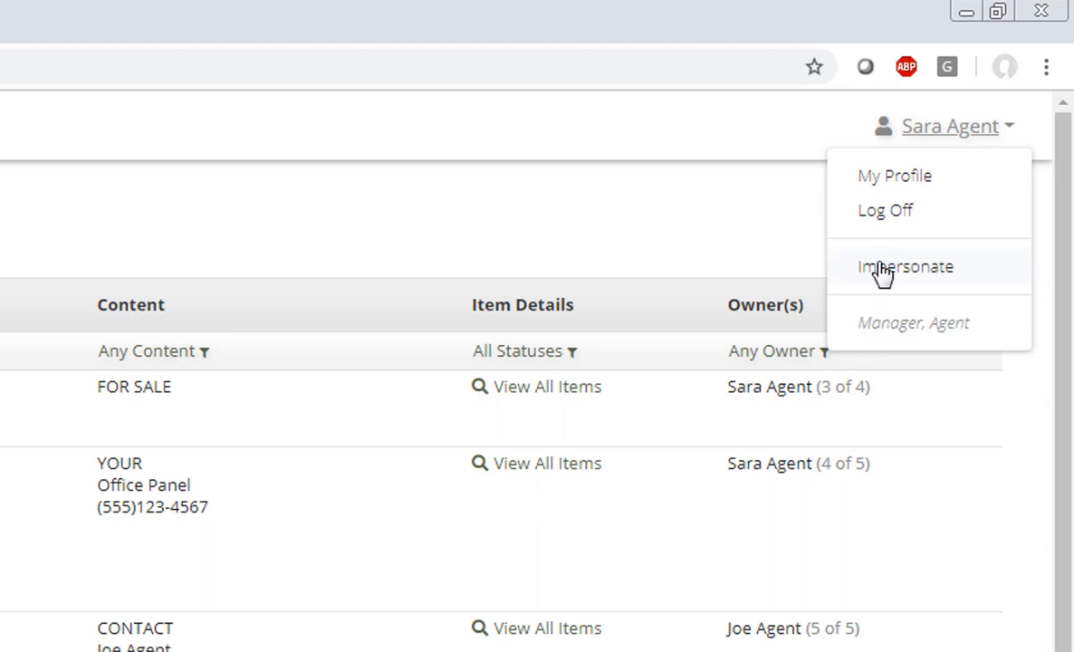
left_click(882, 197)
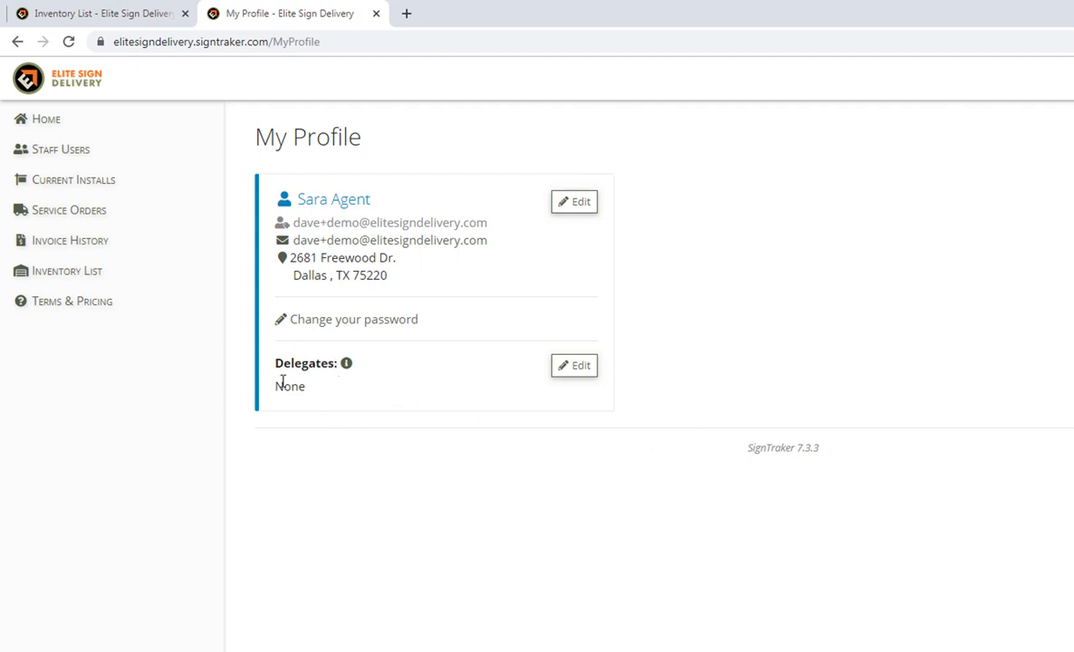
left_click(572, 370)
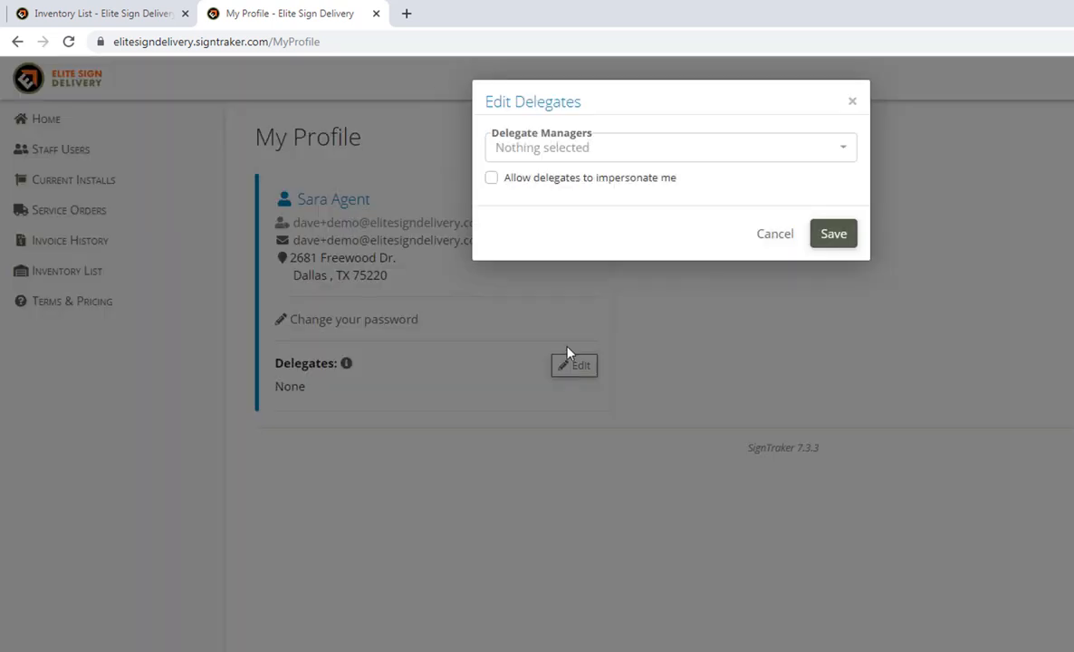
left_click(843, 158)
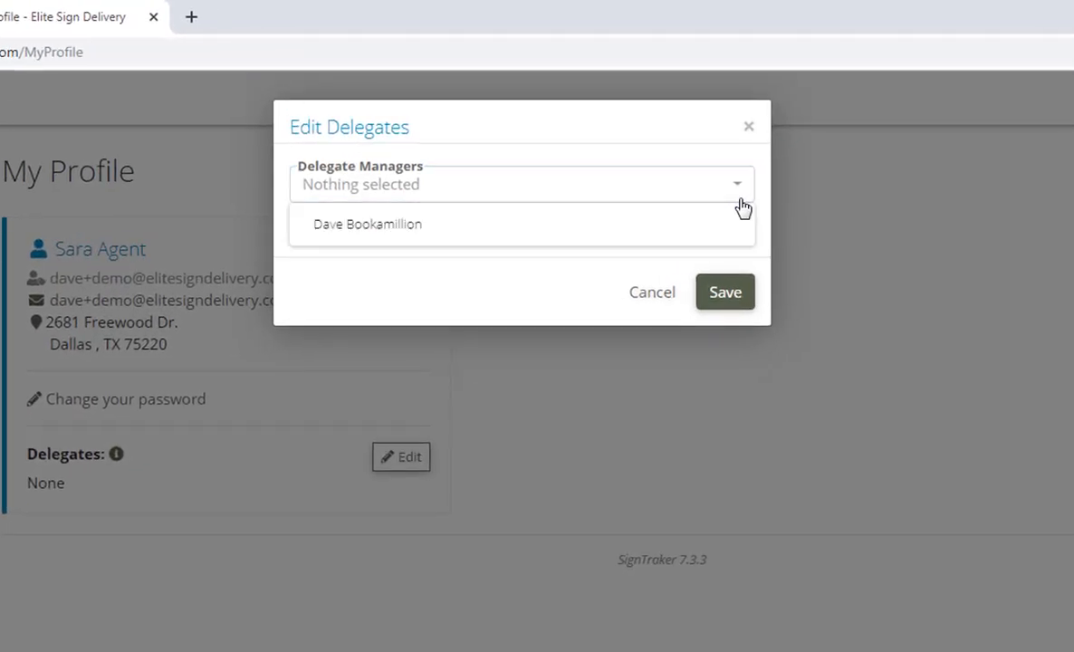
left_click(685, 234)
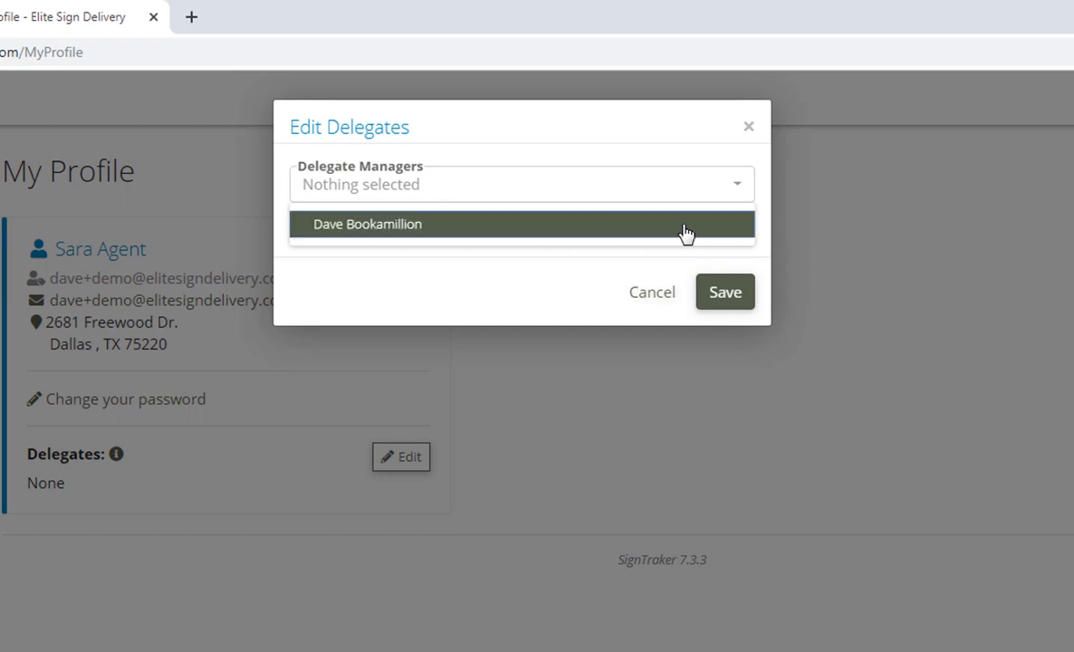
left_click(520, 302)
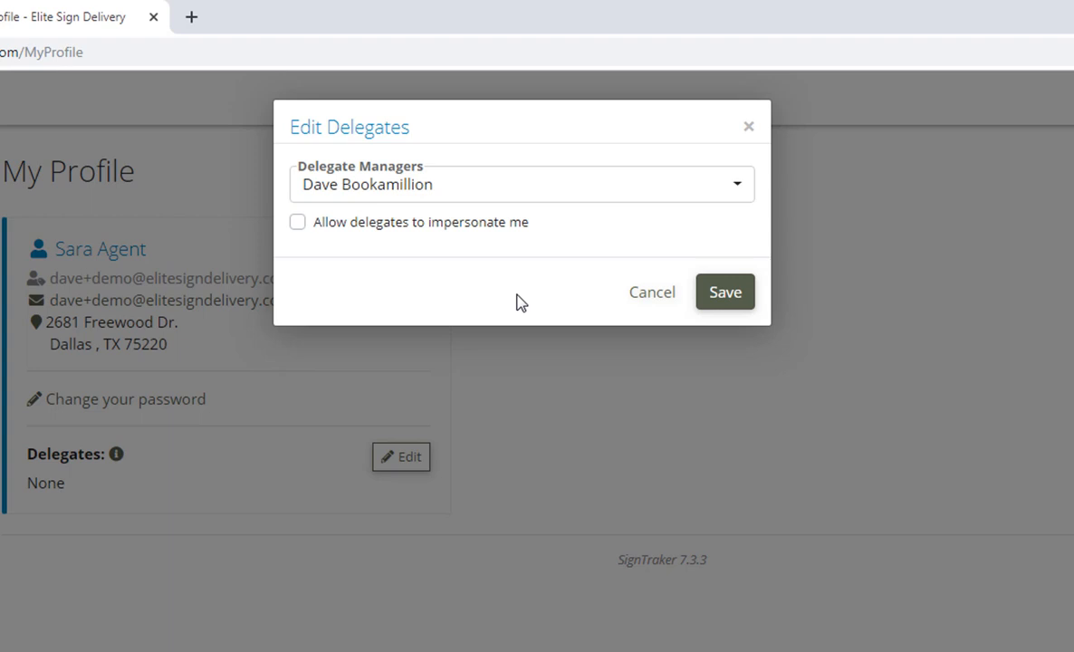
left_click(298, 224)
left_click(725, 295)
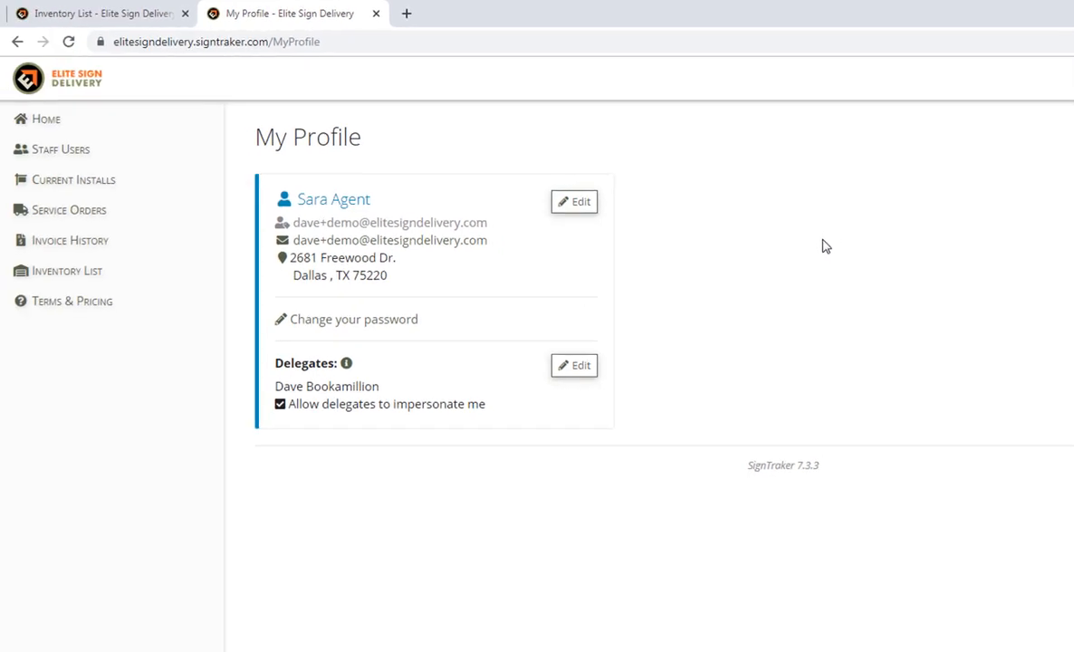
- Return to the home page and highlight the office's contact e-mail in the welcome banner
left_click(107, 123)
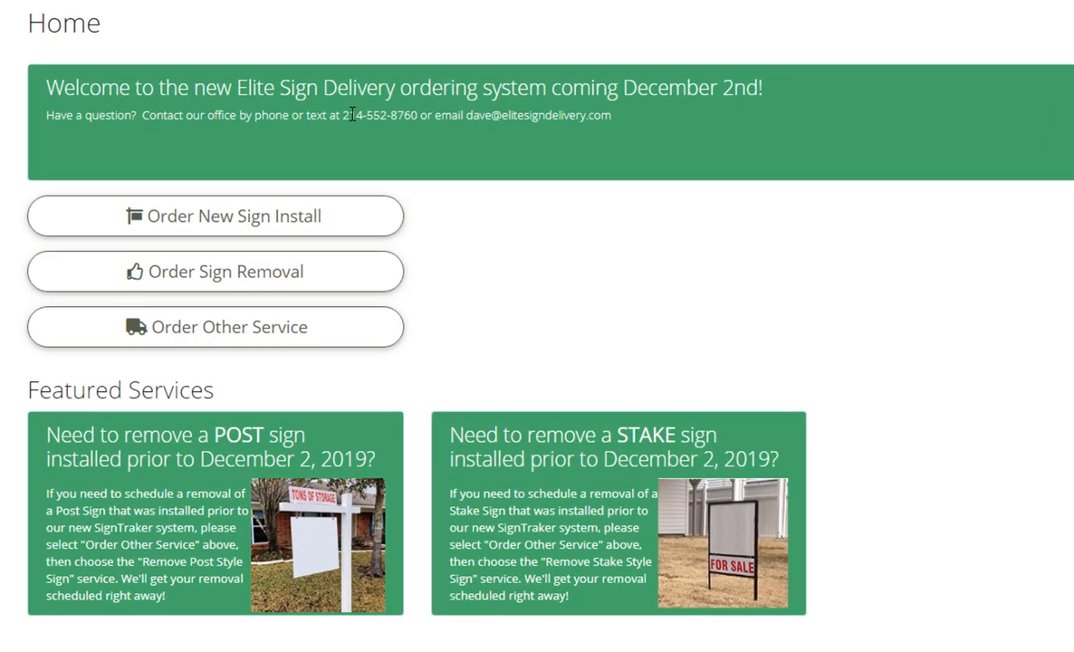
left_click_drag(342, 115, 611, 116)
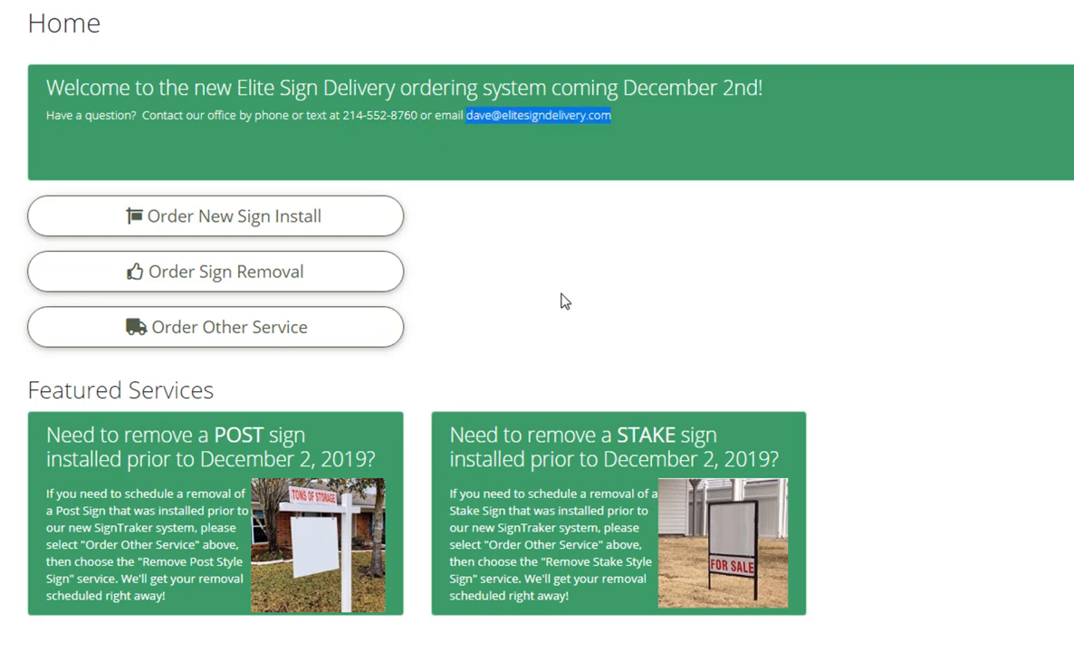